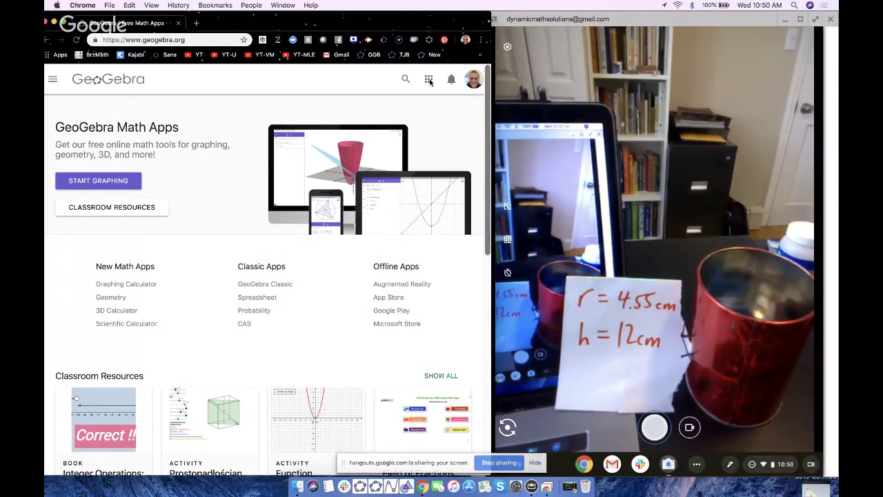
Launch the 3D Calculator app and plot point A at (0, 0, 0)
{"action": "left_click", "coordinate": [429, 79]}
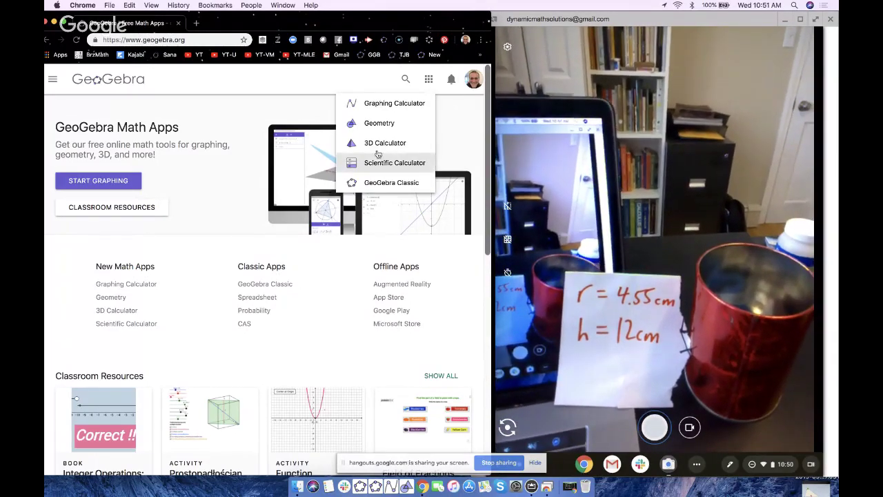
{"action": "left_click", "coordinate": [376, 142]}
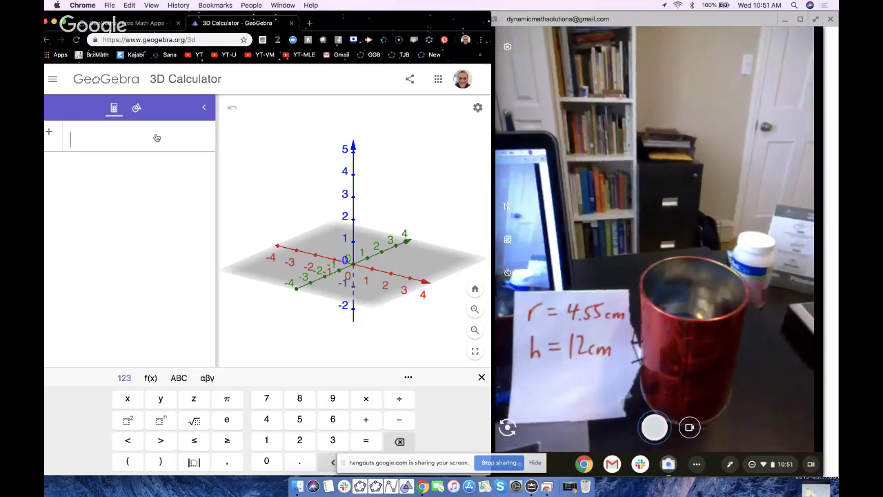
{"action": "type", "text": "("}
{"action": "type", "text": "0, 0"}
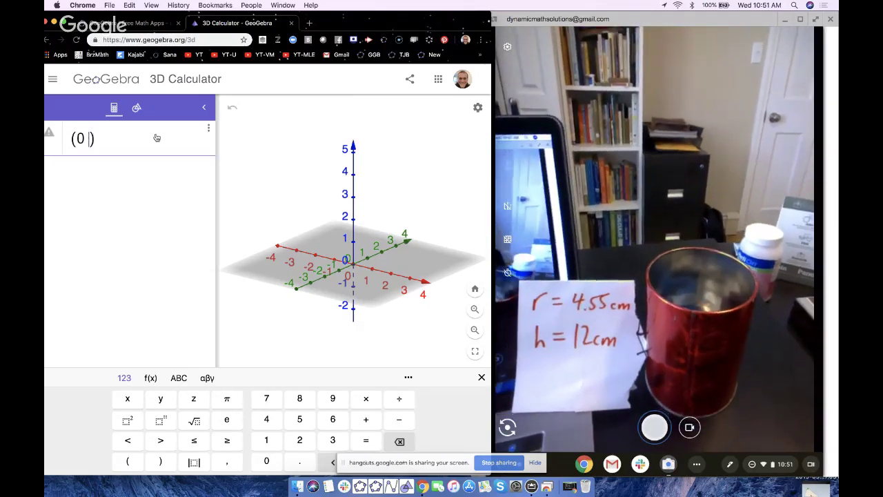
{"action": "type", "text": ", 0"}
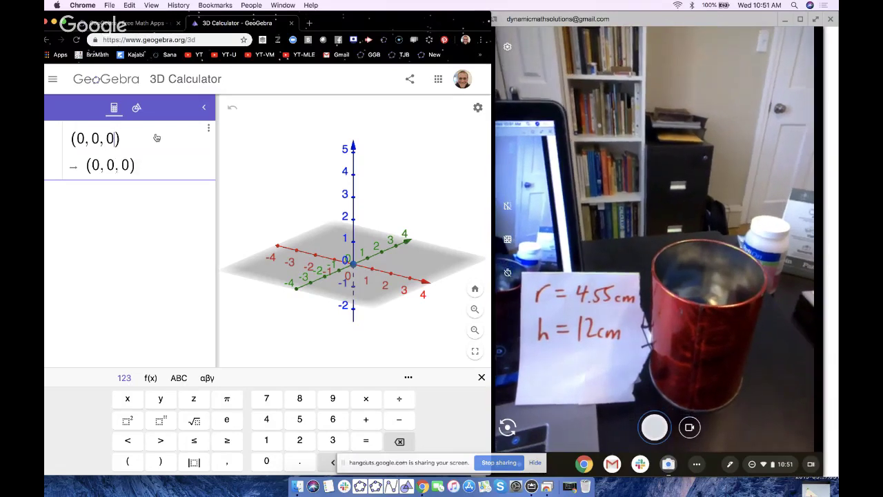
{"action": "key", "text": "Return"}
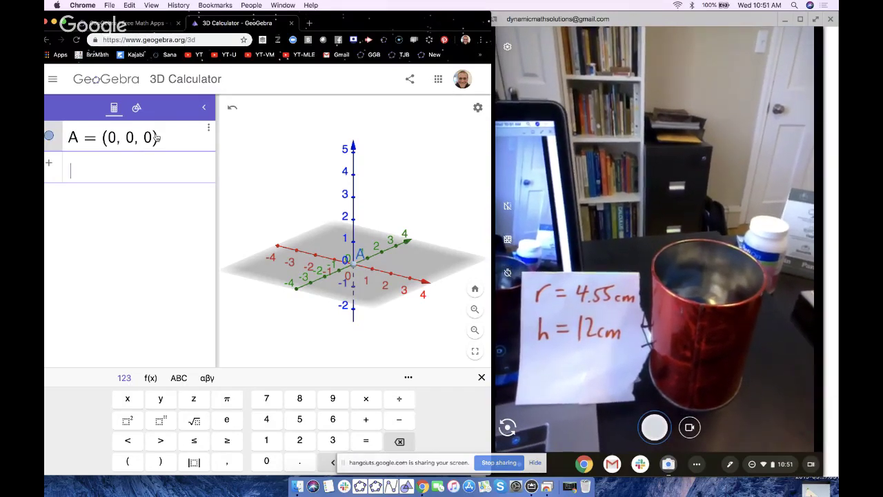
Plot point B at (4.55, 0, 0), then bring up the Chromebook app launcher
{"action": "type", "text": "("}
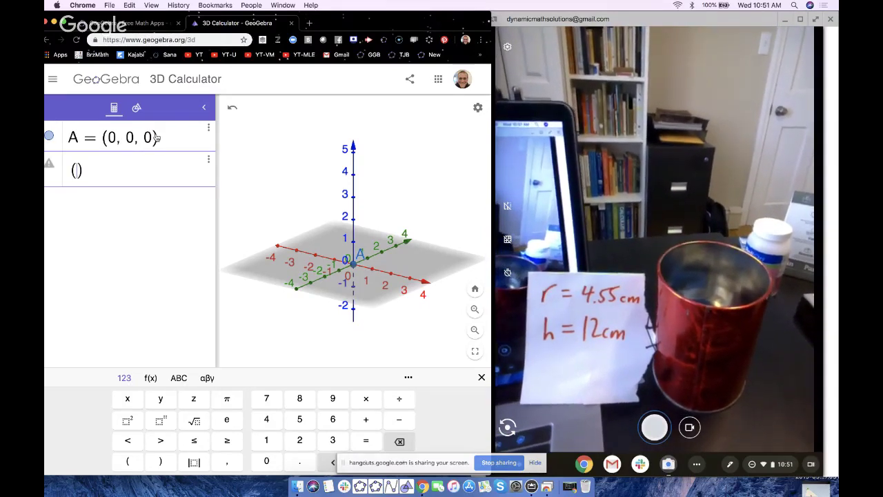
{"action": "type", "text": "4.55"}
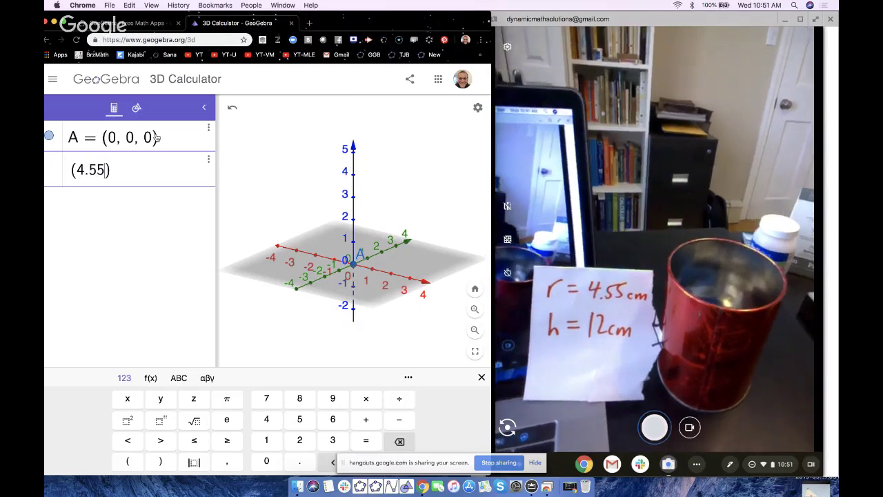
{"action": "type", "text": ", 0, 0"}
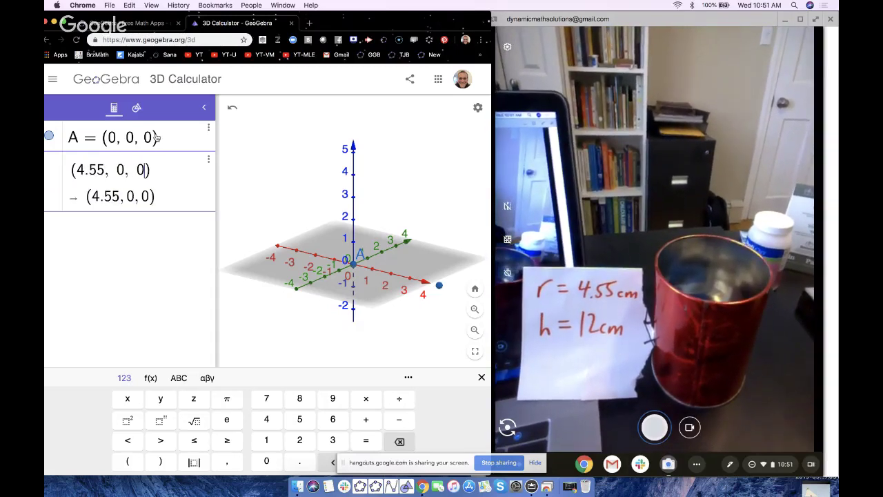
{"action": "key", "text": "Return"}
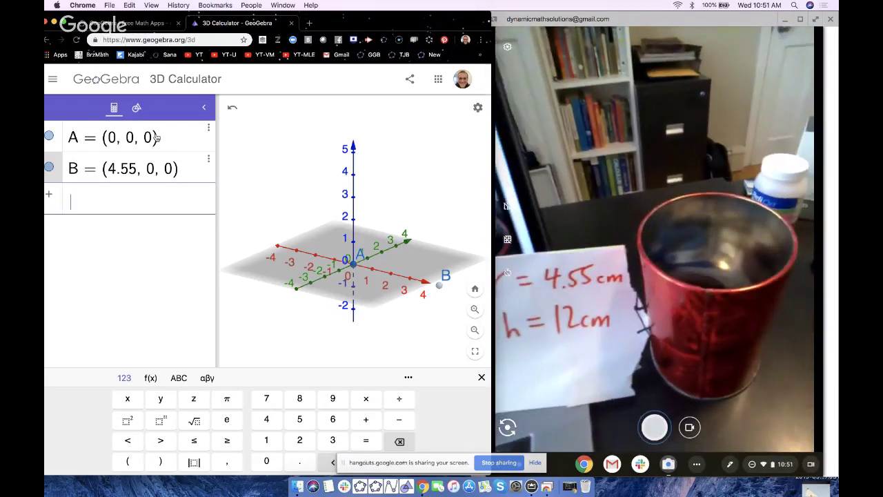
{"action": "key", "text": "super"}
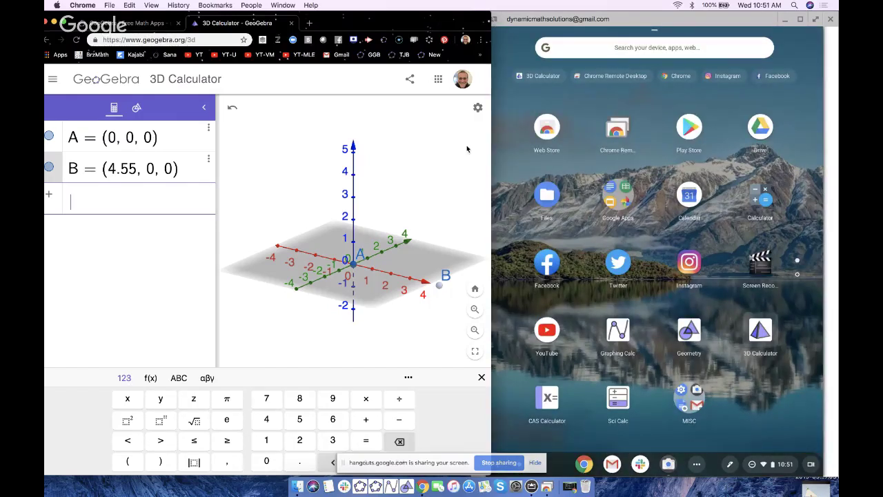
Widen the browser window and add point C at (0, 0, 12) on the z-axis
{"action": "left_click_drag", "start_coordinate": [488, 159], "coordinate": [791, 159]}
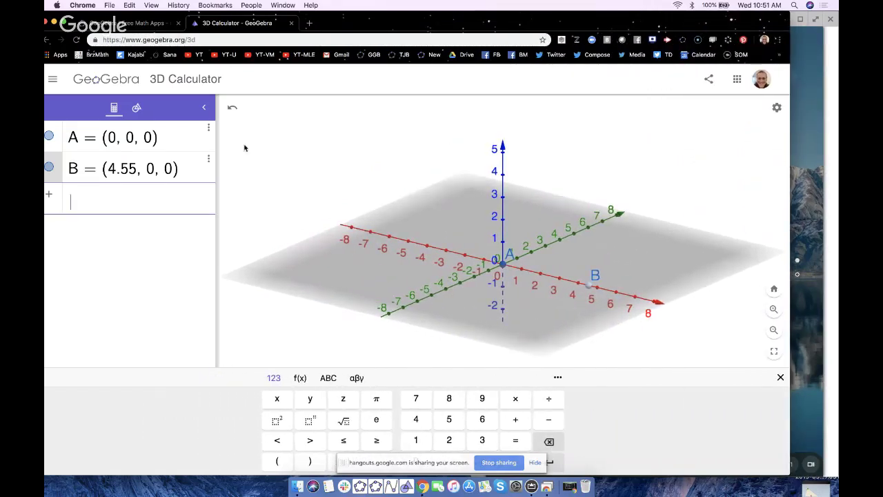
{"action": "type", "text": "("}
{"action": "type", "text": "0, 0, 12"}
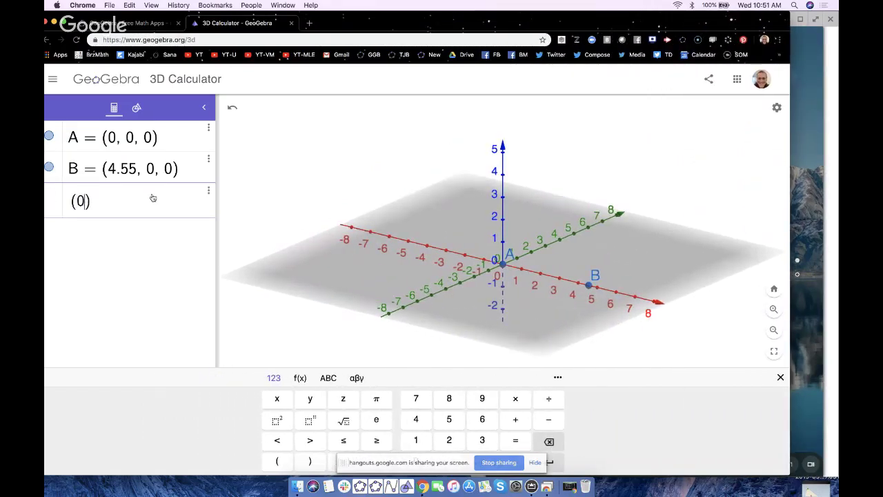
{"action": "key", "text": "Return"}
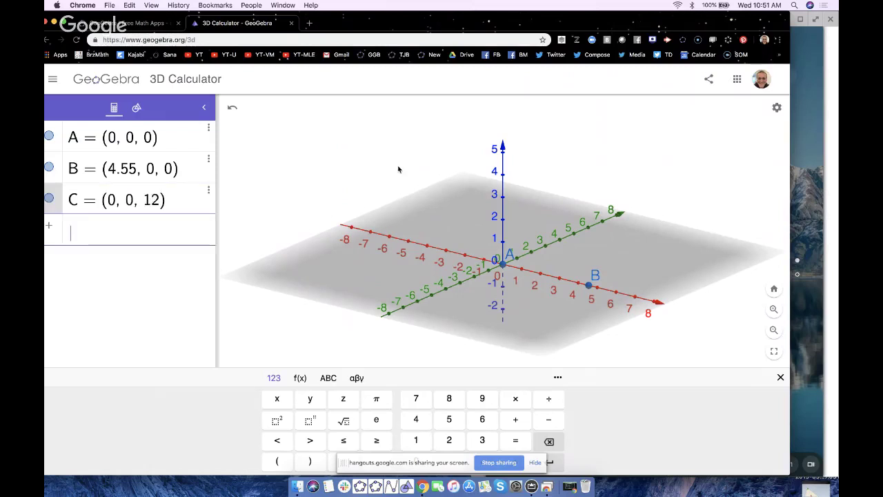
{"action": "left_click", "coordinate": [423, 264]}
{"action": "left_click_drag", "start_coordinate": [424, 264], "coordinate": [426, 265]}
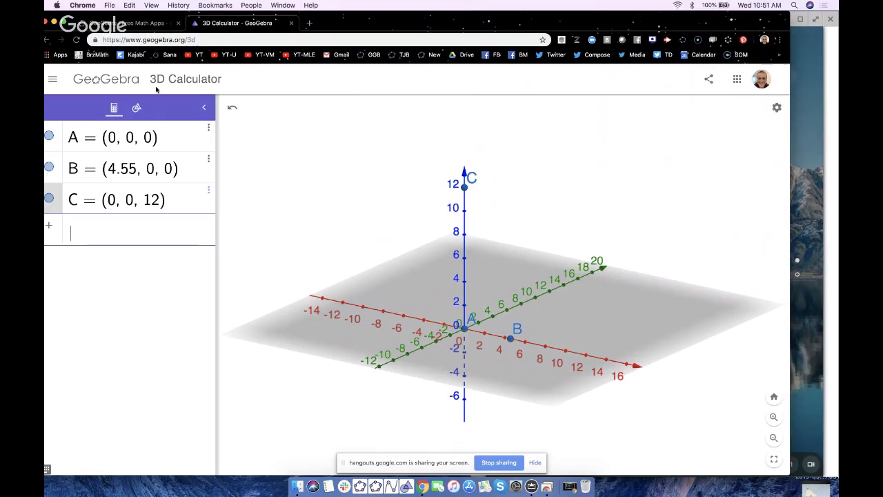
{"action": "left_click", "coordinate": [140, 108]}
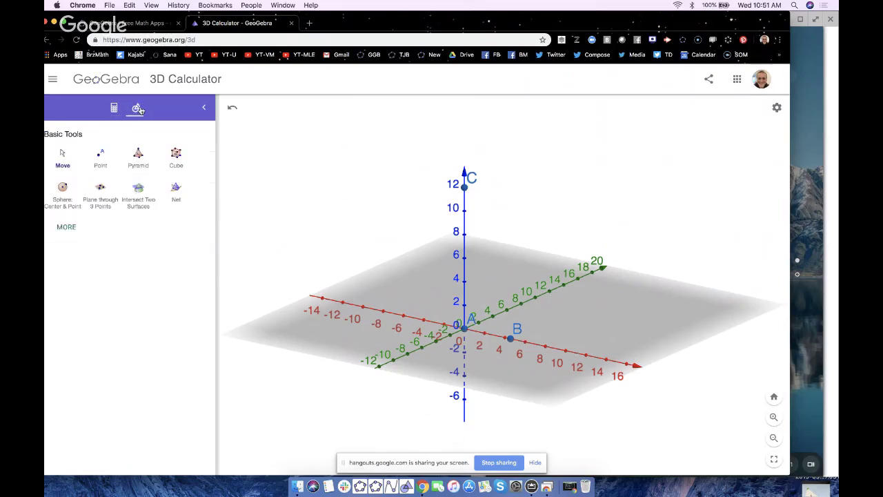
{"action": "left_click", "coordinate": [66, 227]}
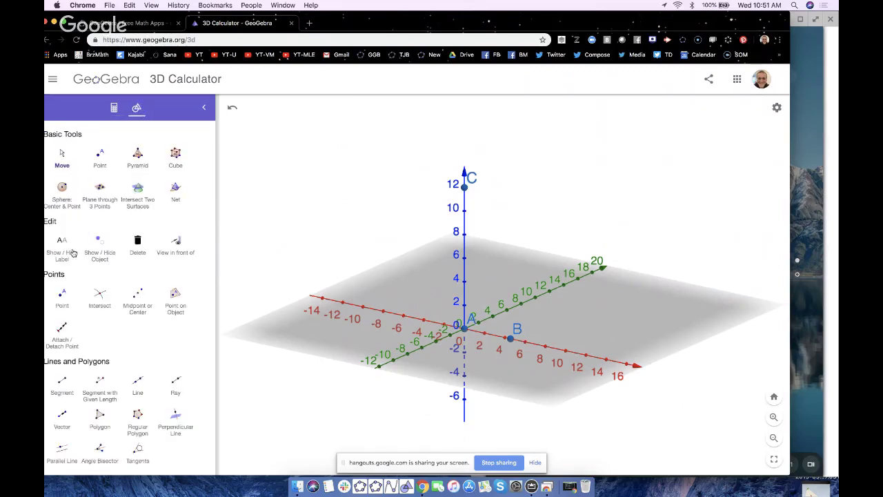
{"action": "scroll", "coordinate": [108, 361], "scroll_direction": "down", "scroll_amount": 5}
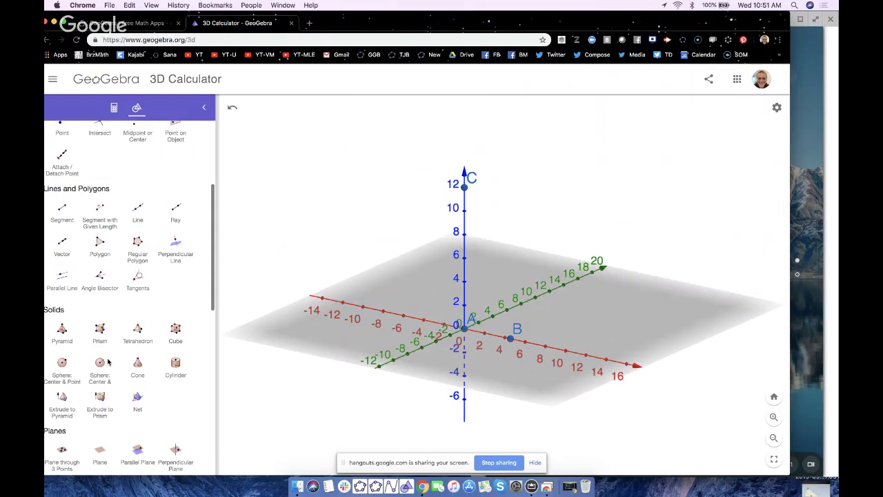
{"action": "scroll", "coordinate": [108, 362], "scroll_direction": "down", "scroll_amount": 5}
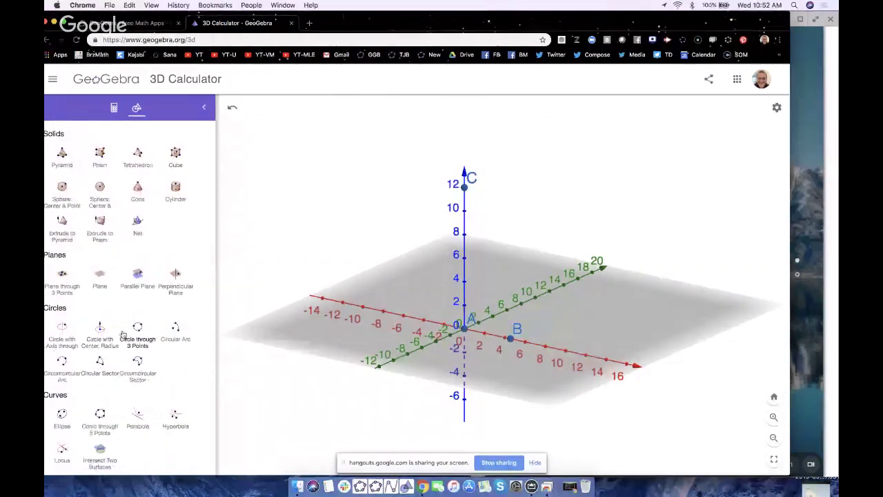
{"action": "scroll", "coordinate": [123, 335], "scroll_direction": "up", "scroll_amount": 5, "text": "ctrl"}
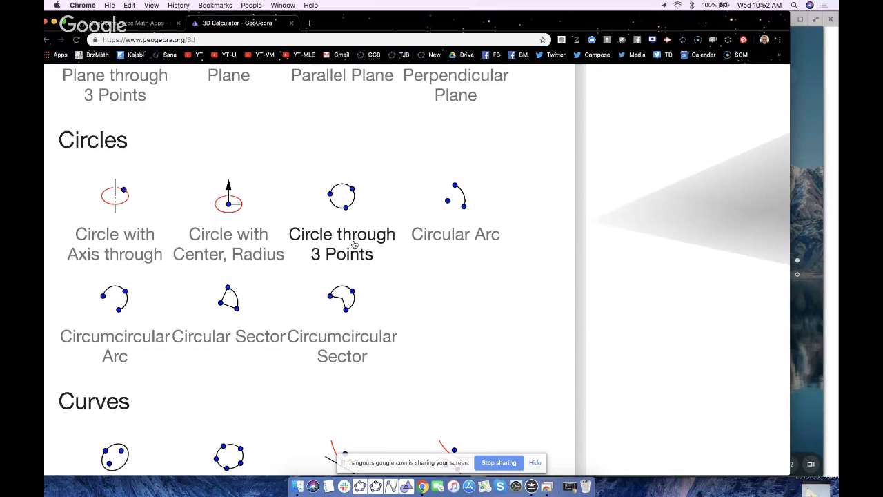
{"action": "scroll", "coordinate": [352, 250], "scroll_direction": "down", "scroll_amount": 5, "text": "ctrl"}
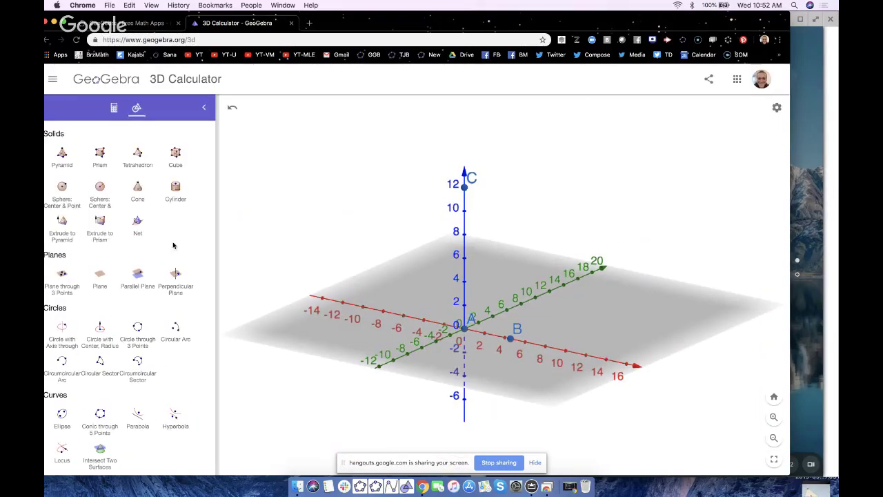
{"action": "left_click", "coordinate": [115, 109]}
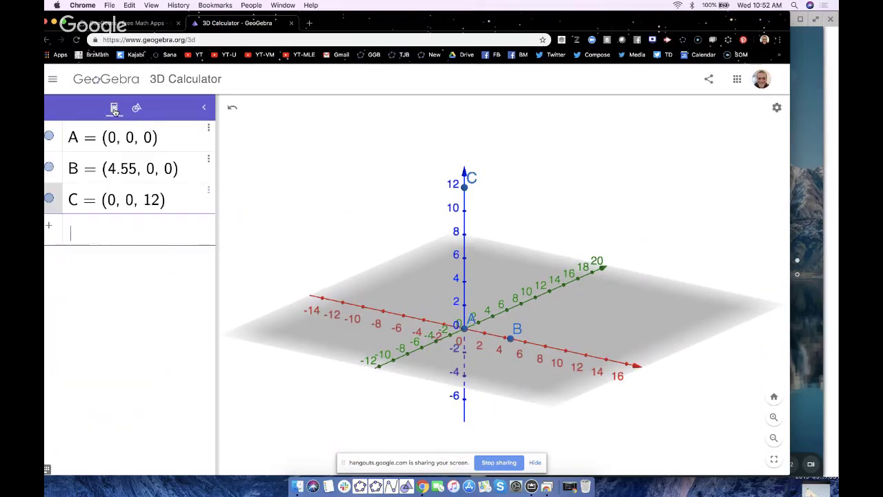
Create points D at (0, 4.55, 0) and E at (-4.55, 0, 0)
{"action": "left_click", "coordinate": [102, 236]}
{"action": "type", "text": "(0, "}
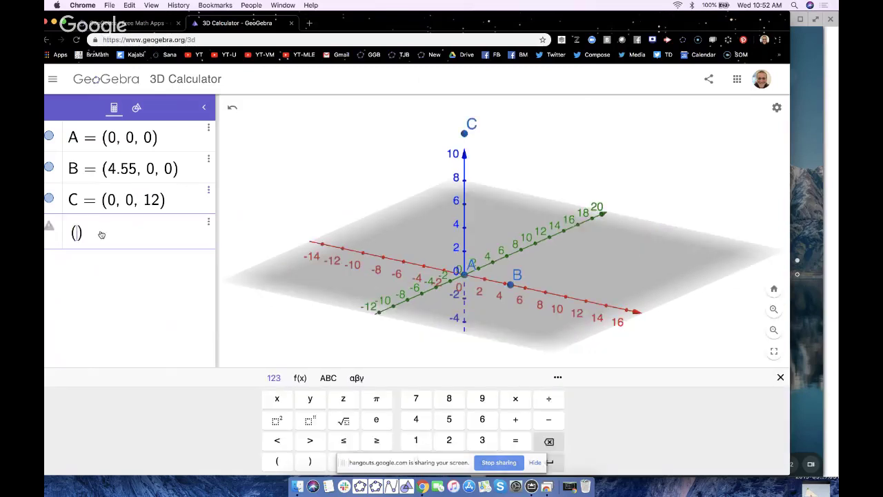
{"action": "type", "text": "4.55, 0"}
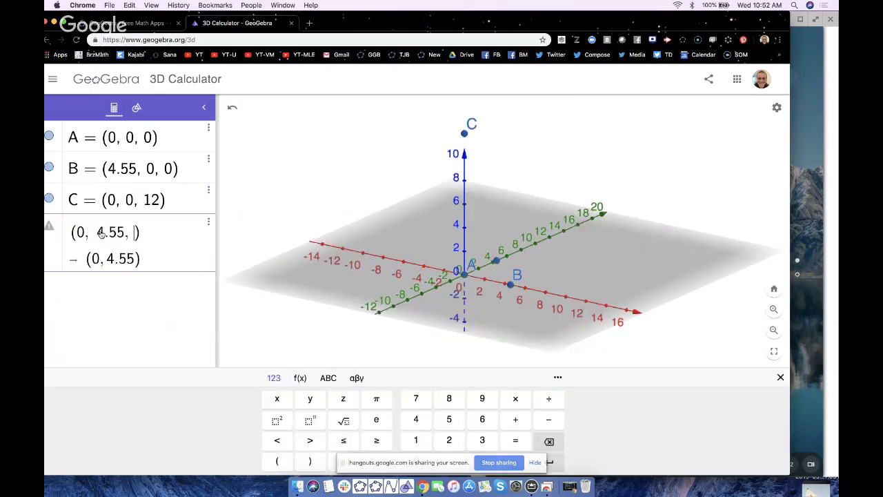
{"action": "key", "text": "Return"}
{"action": "type", "text": "("}
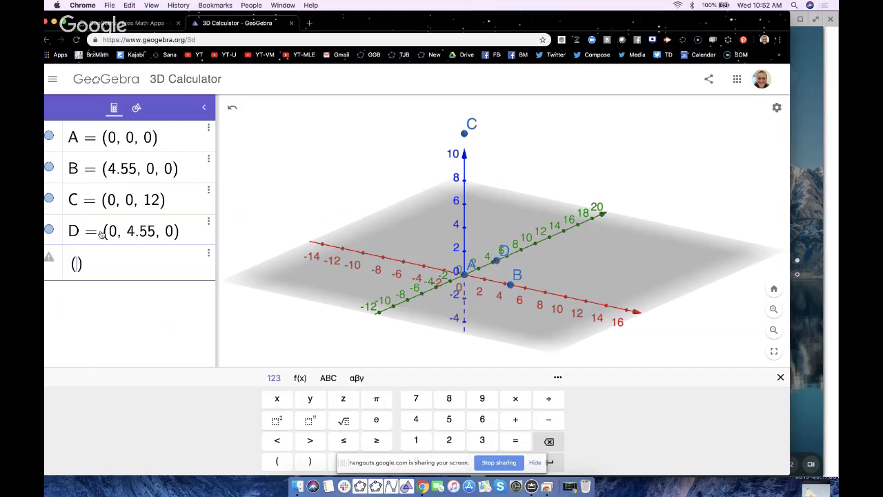
{"action": "type", "text": "-4.55,0,90"}
{"action": "key", "text": "BackSpace"}
{"action": "key", "text": "BackSpace"}
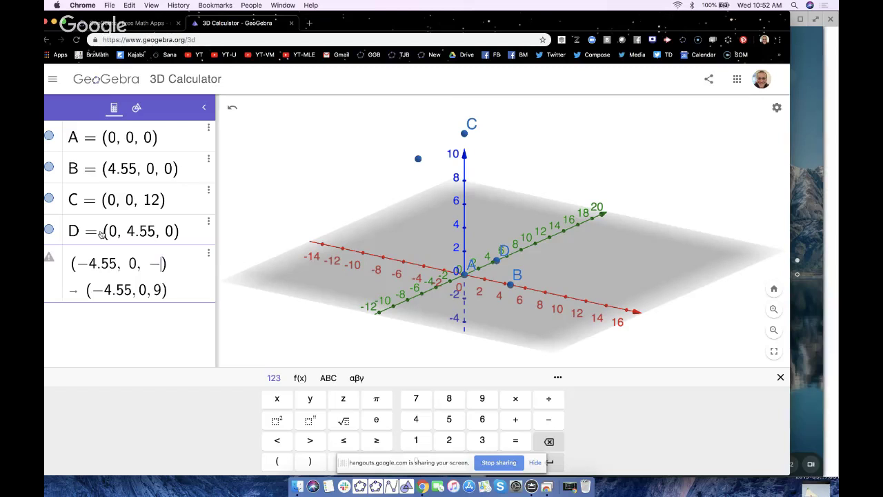
{"action": "key", "text": "BackSpace"}
{"action": "type", "text": "0"}
{"action": "key", "text": "Return"}
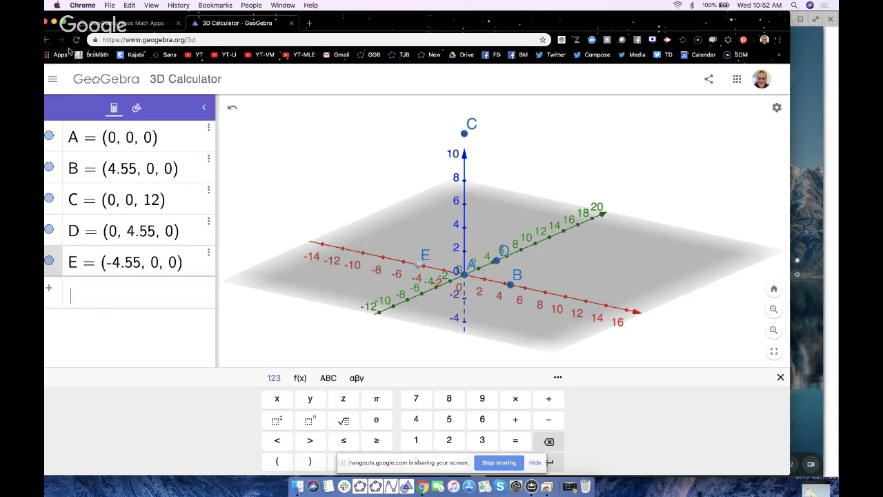
Try a three-point circle through E, D and B, undo it, and select point E
{"action": "left_click", "coordinate": [136, 108]}
{"action": "scroll", "coordinate": [118, 333], "scroll_direction": "down", "scroll_amount": 10}
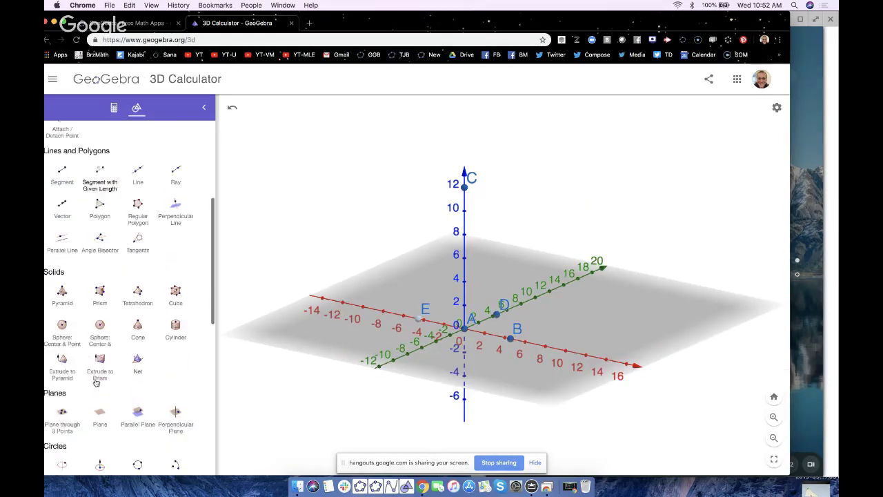
{"action": "scroll", "coordinate": [121, 328], "scroll_direction": "down", "scroll_amount": 6}
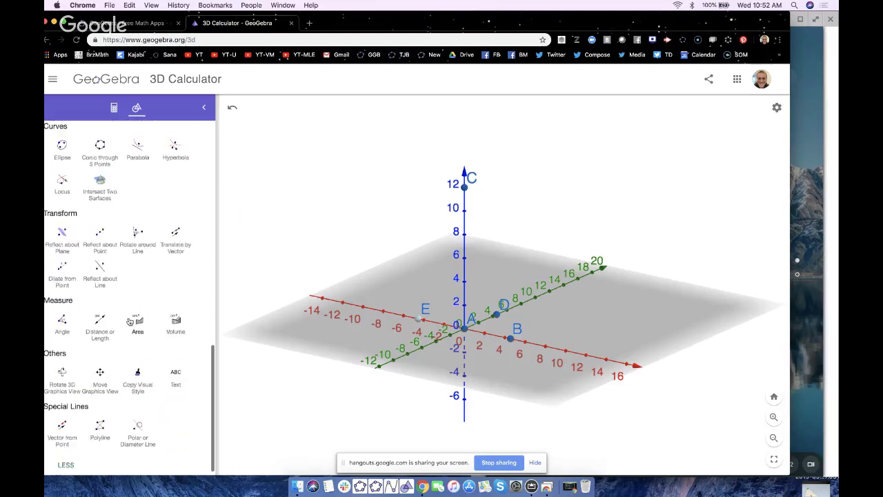
{"action": "scroll", "coordinate": [129, 321], "scroll_direction": "up", "scroll_amount": 4}
{"action": "scroll", "coordinate": [130, 319], "scroll_direction": "up", "scroll_amount": 1}
{"action": "left_click", "coordinate": [138, 246]}
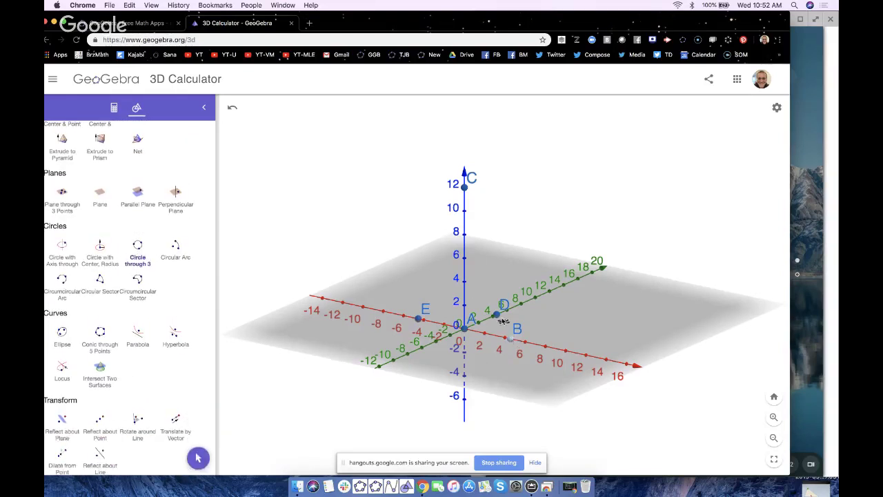
{"action": "left_click", "coordinate": [419, 316]}
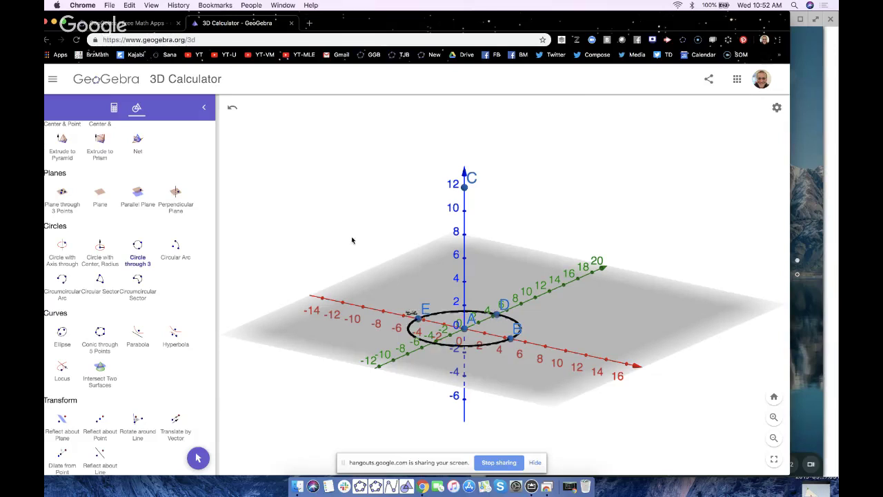
{"action": "left_click", "coordinate": [232, 108]}
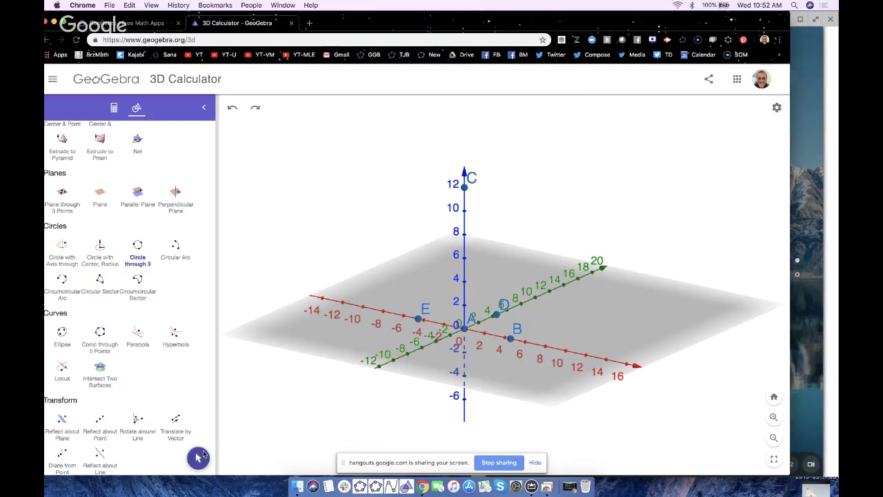
{"action": "left_click", "coordinate": [202, 457]}
{"action": "left_click", "coordinate": [417, 321]}
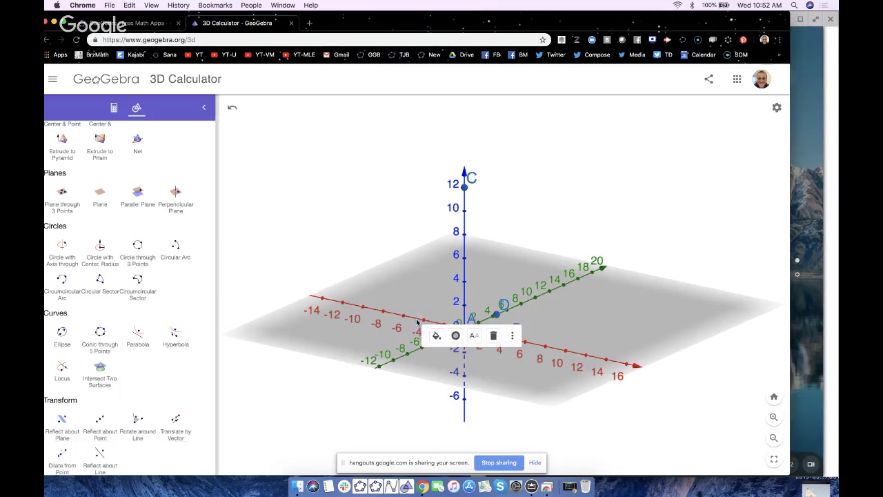
Tilt the view higher and try a circle about the vertical axis through B, then undo it
{"action": "left_click", "coordinate": [497, 315]}
{"action": "left_click_drag", "start_coordinate": [514, 262], "coordinate": [515, 268]}
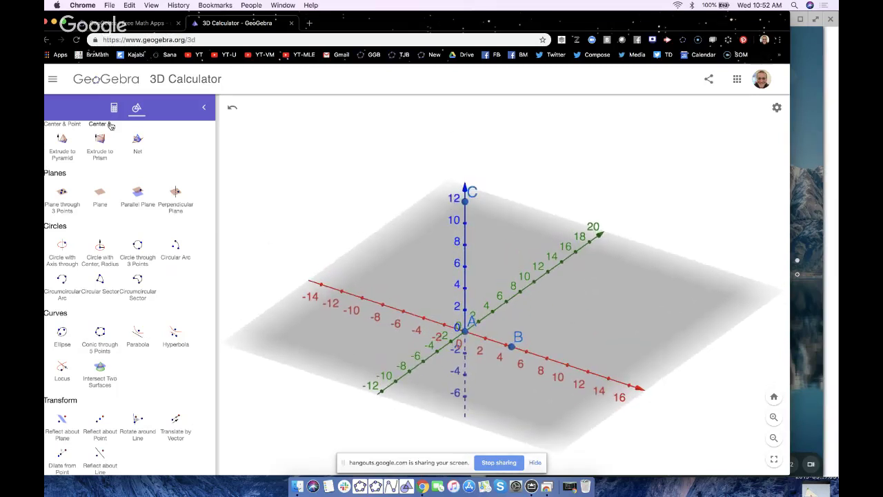
{"action": "scroll", "coordinate": [103, 336], "scroll_direction": "down", "scroll_amount": 5}
{"action": "scroll", "coordinate": [103, 332], "scroll_direction": "down", "scroll_amount": 2}
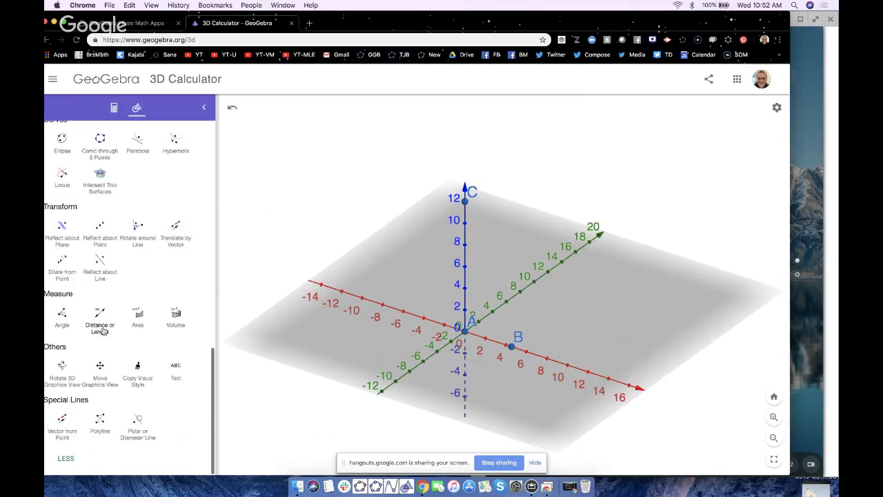
{"action": "scroll", "coordinate": [102, 316], "scroll_direction": "up", "scroll_amount": 4}
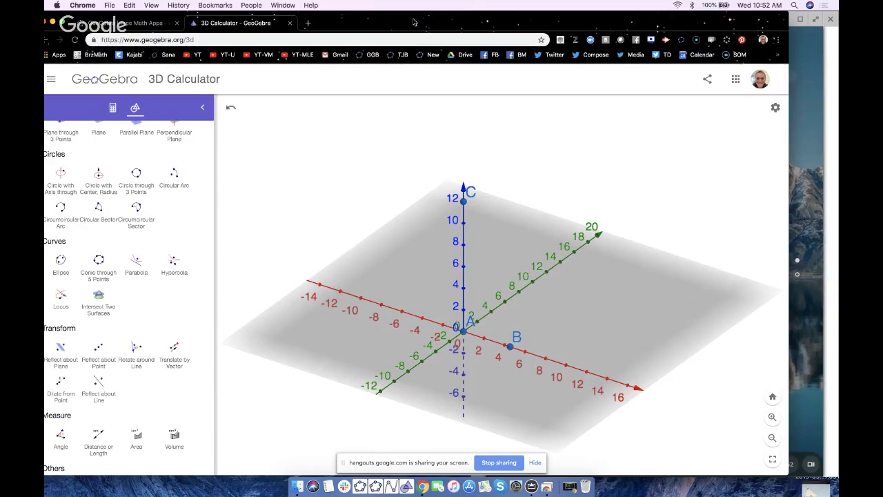
{"action": "left_click_drag", "start_coordinate": [415, 23], "coordinate": [423, 23]}
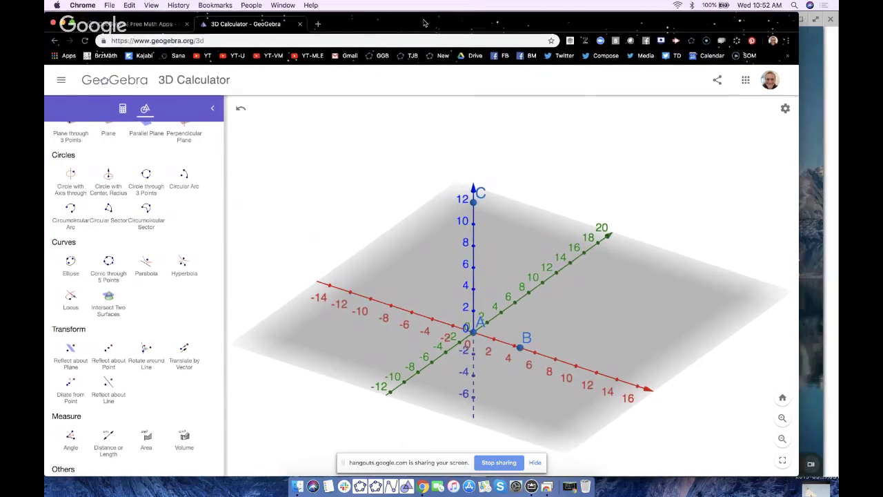
{"action": "left_click", "coordinate": [77, 185]}
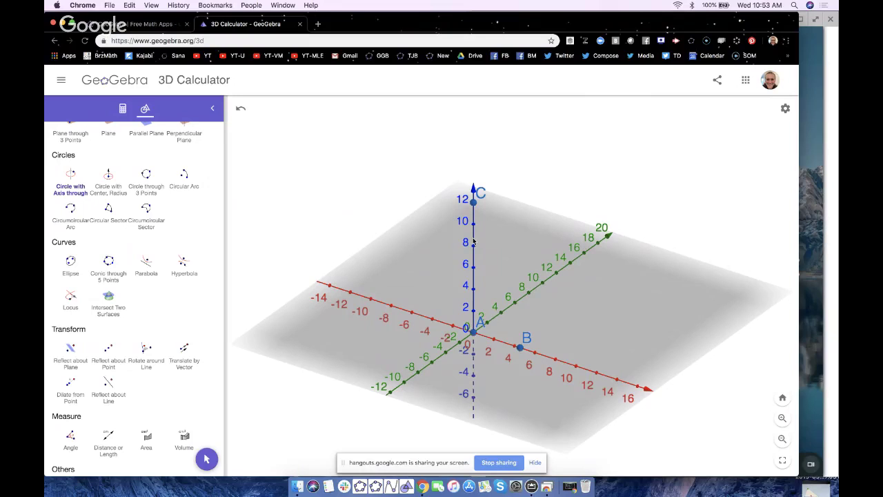
{"action": "left_click", "coordinate": [521, 349]}
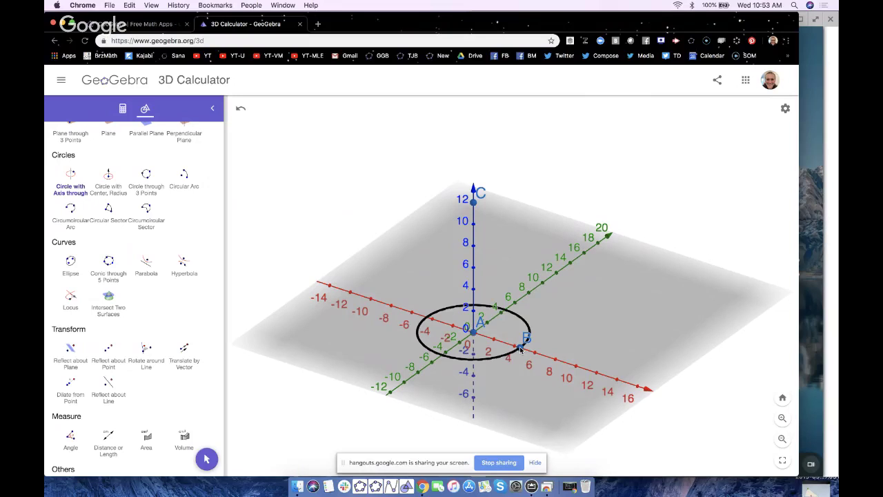
{"action": "left_click", "coordinate": [241, 111]}
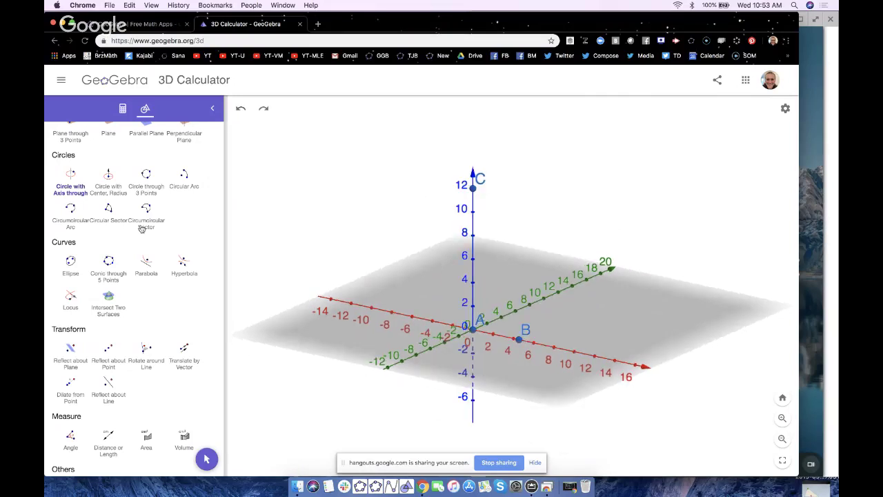
Retry the axis circle through B, undo it, and redo the removal of point D
{"action": "left_click", "coordinate": [72, 182]}
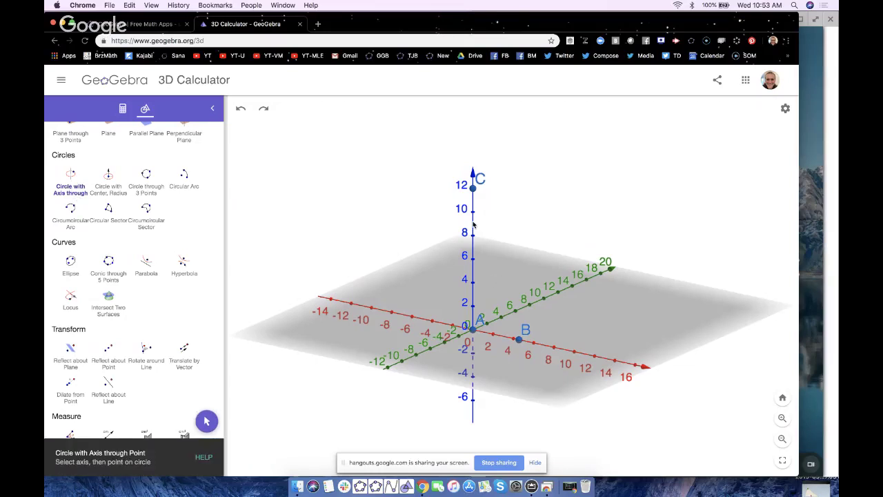
{"action": "left_click", "coordinate": [520, 340]}
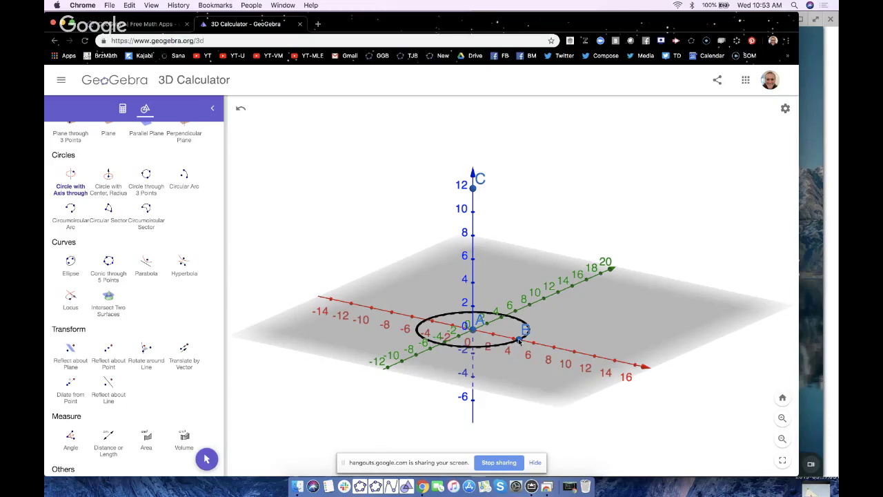
{"action": "left_click", "coordinate": [240, 110]}
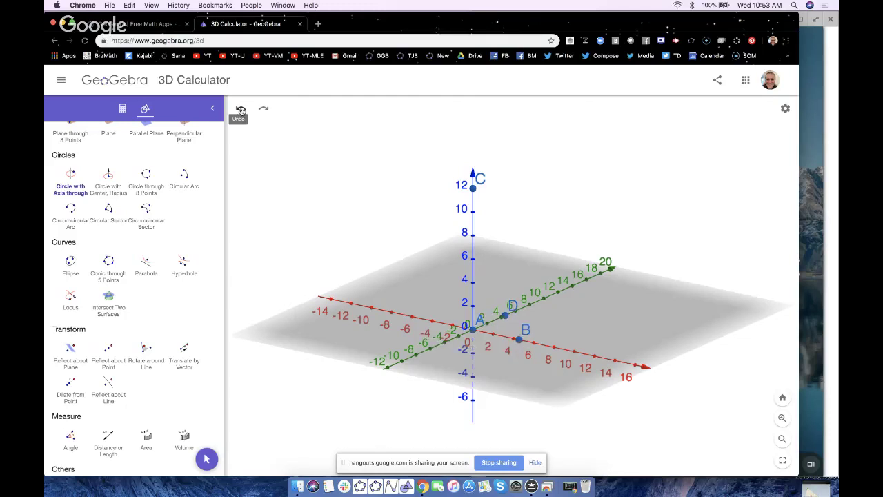
{"action": "left_click", "coordinate": [264, 109]}
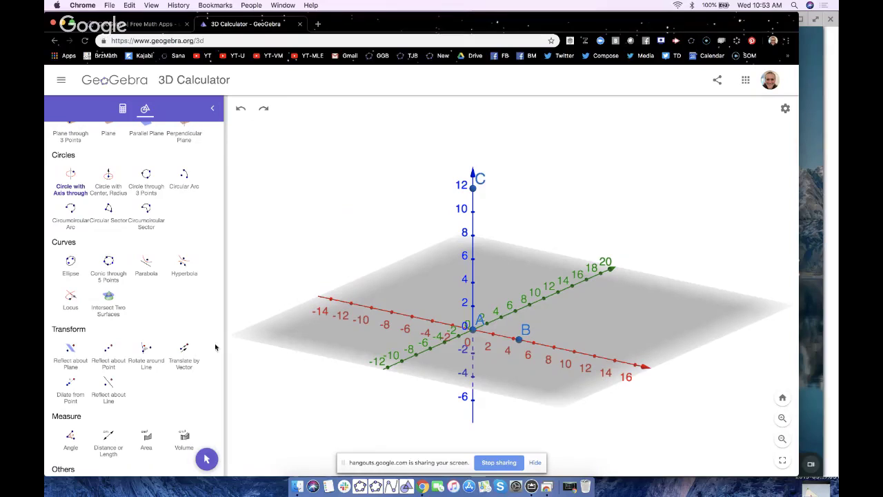
{"action": "left_click", "coordinate": [206, 458]}
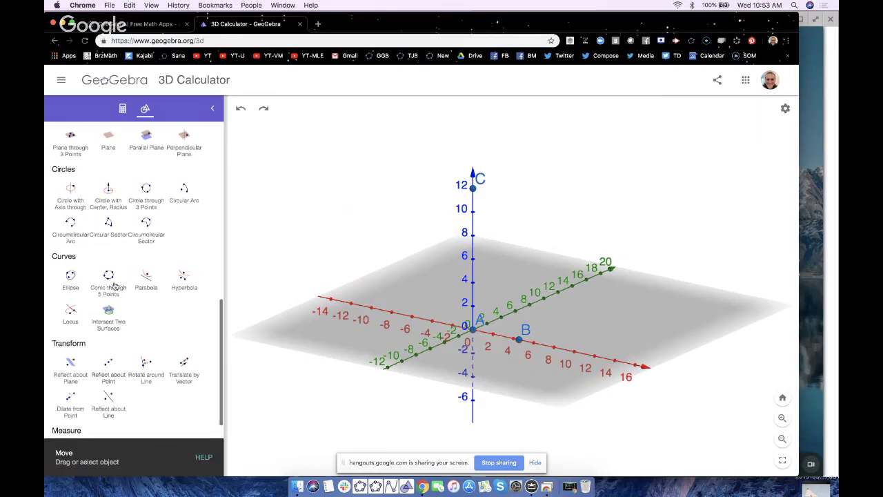
Draw a flat circle centred at A with radius 4.55
{"action": "left_click", "coordinate": [113, 204]}
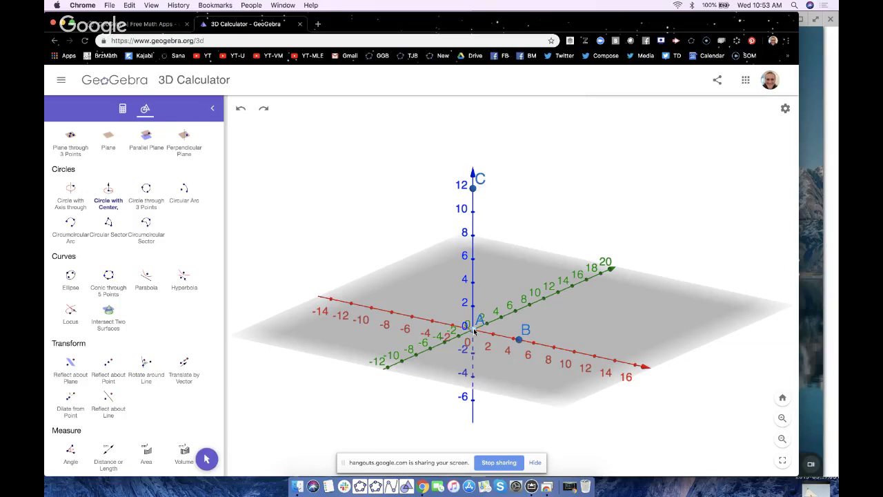
{"action": "left_click", "coordinate": [473, 224]}
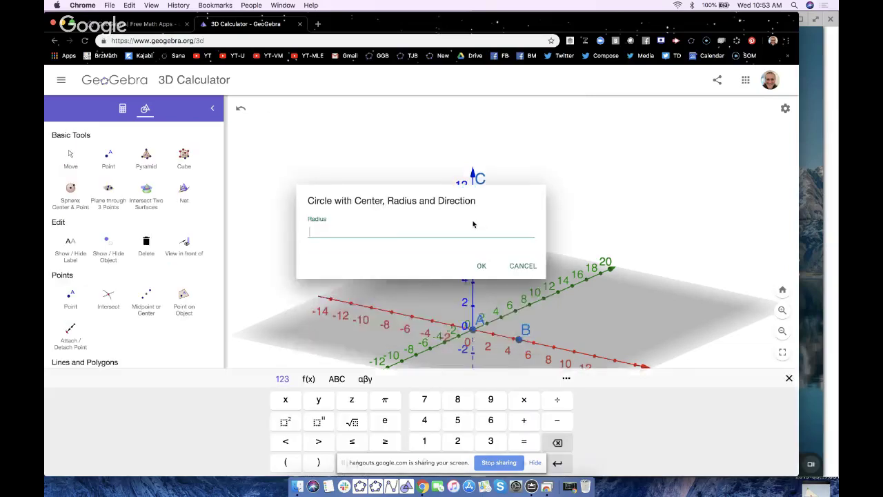
{"action": "type", "text": "4."}
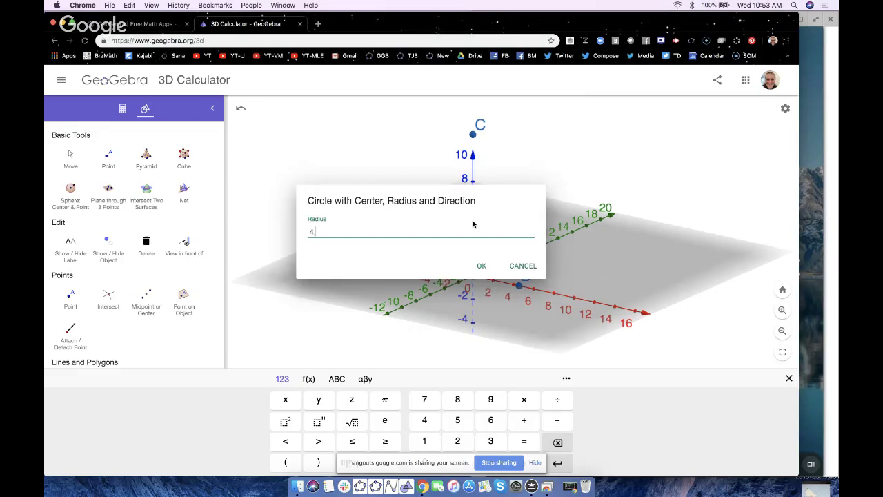
{"action": "type", "text": "55"}
{"action": "key", "text": "Return"}
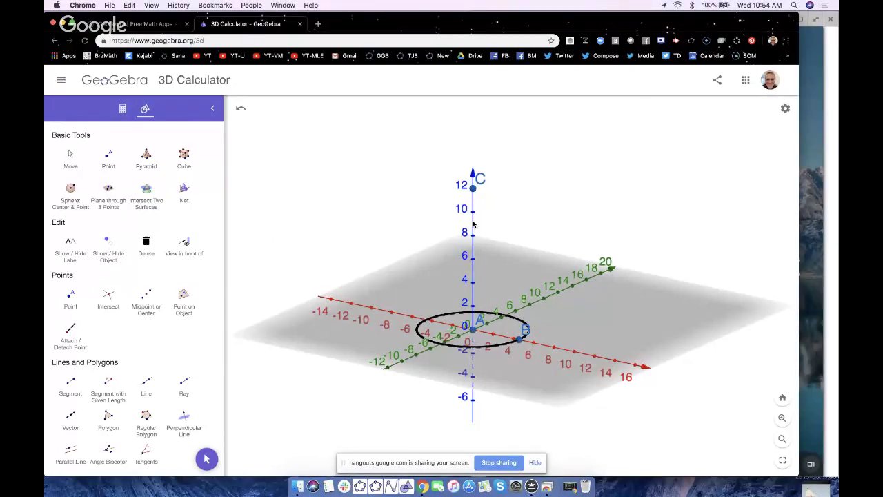
Build a cylinder from A to C with radius 4.55, then return to Move
{"action": "left_click", "coordinate": [207, 459]}
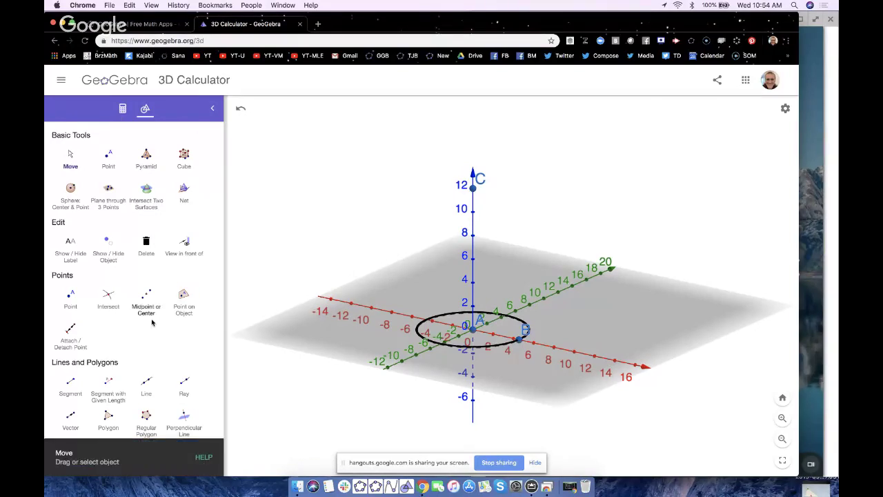
{"action": "scroll", "coordinate": [152, 323], "scroll_direction": "down", "scroll_amount": 1}
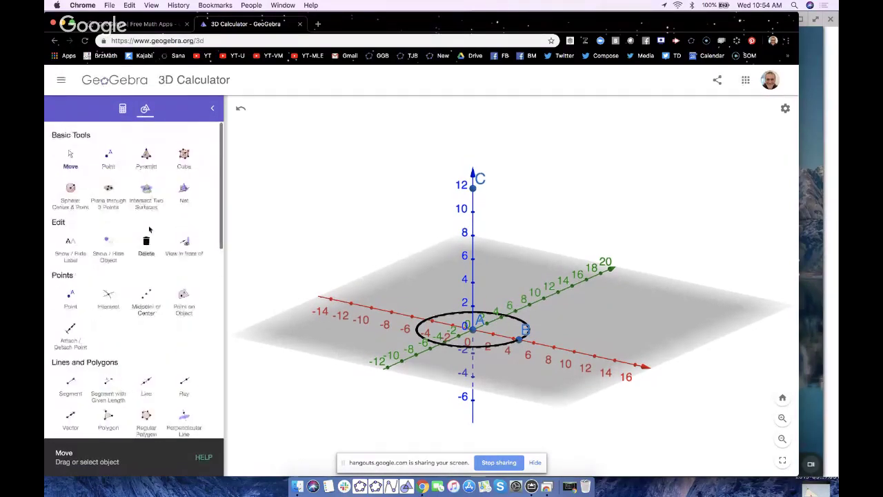
{"action": "scroll", "coordinate": [185, 257], "scroll_direction": "down", "scroll_amount": 8}
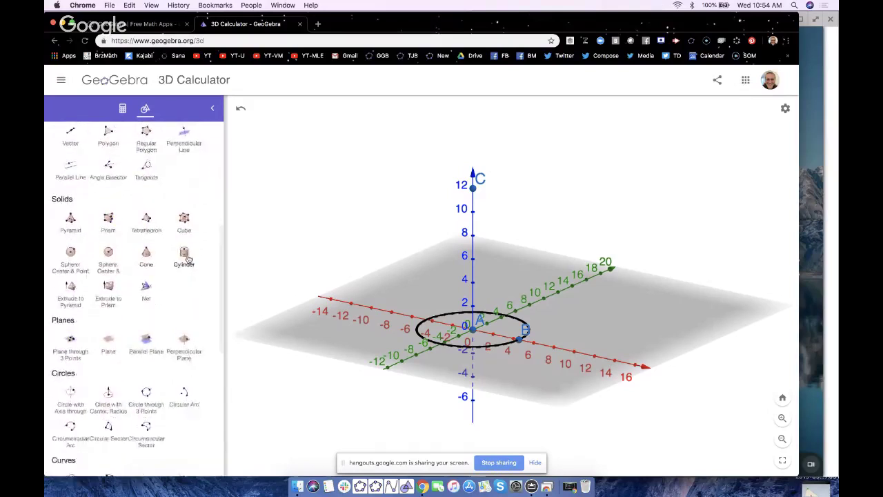
{"action": "scroll", "coordinate": [185, 258], "scroll_direction": "up", "scroll_amount": 5, "text": "ctrl"}
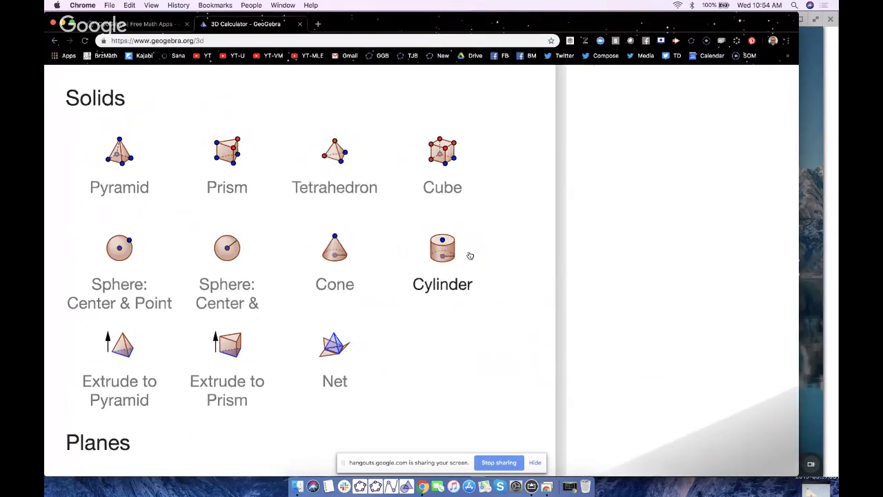
{"action": "scroll", "coordinate": [470, 255], "scroll_direction": "down", "scroll_amount": 5, "text": "ctrl"}
{"action": "left_click", "coordinate": [185, 257]}
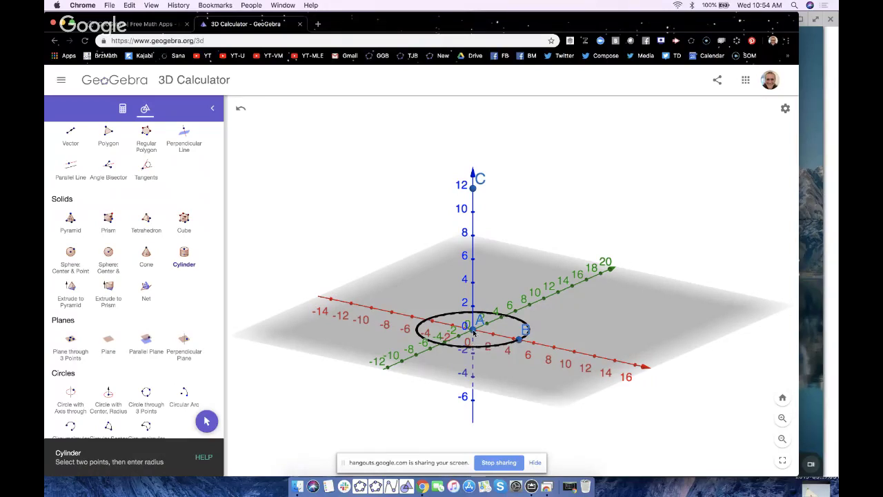
{"action": "left_click", "coordinate": [473, 189]}
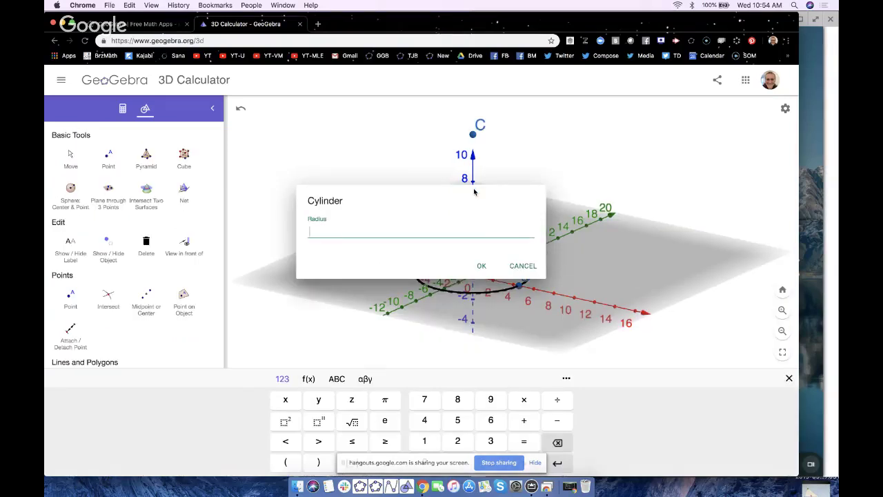
{"action": "key", "text": "Return"}
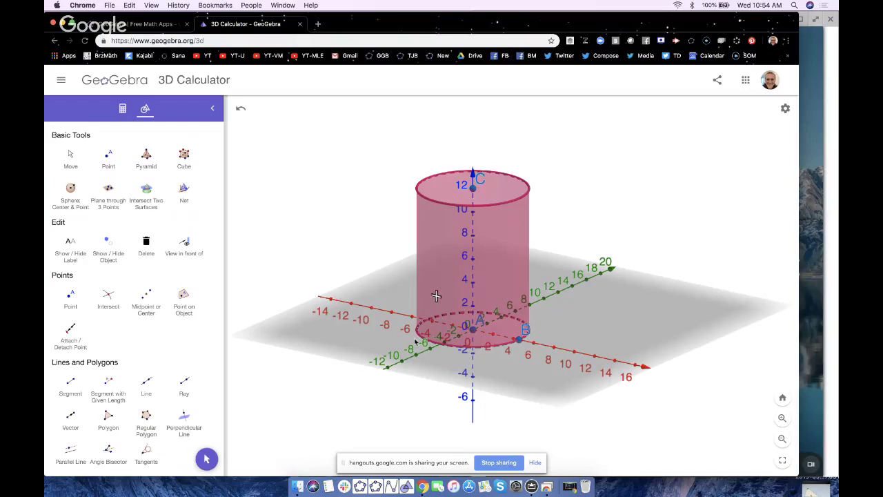
{"action": "key", "text": "Escape"}
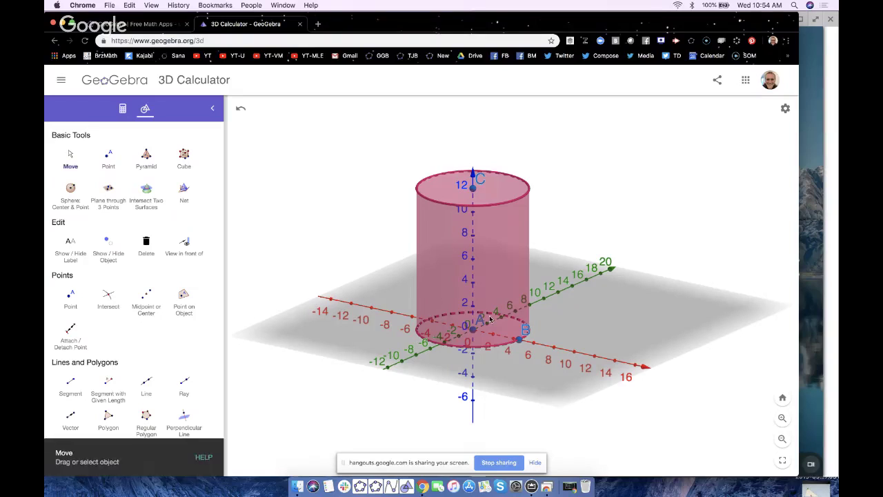
Thin circle d's outline and give the cylinder line thickness 2 with Unchanged hidden lines
{"action": "left_click", "coordinate": [510, 345]}
{"action": "right_click", "coordinate": [510, 345]}
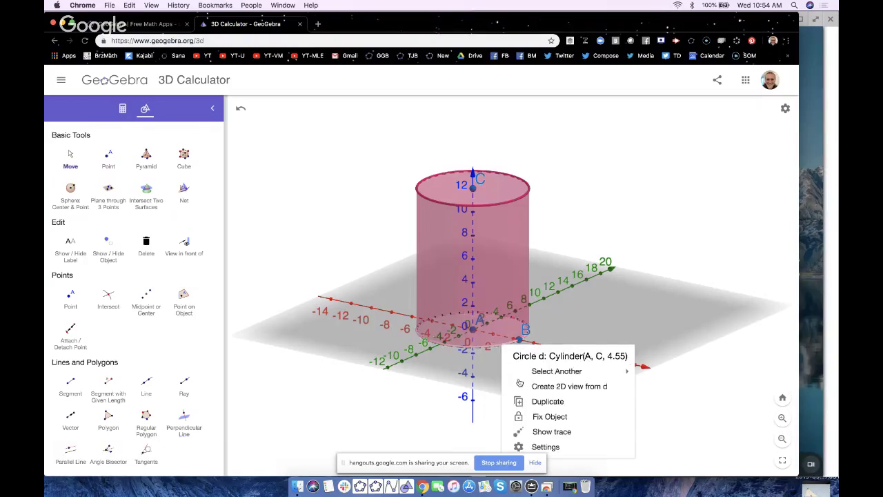
{"action": "left_click", "coordinate": [545, 447]}
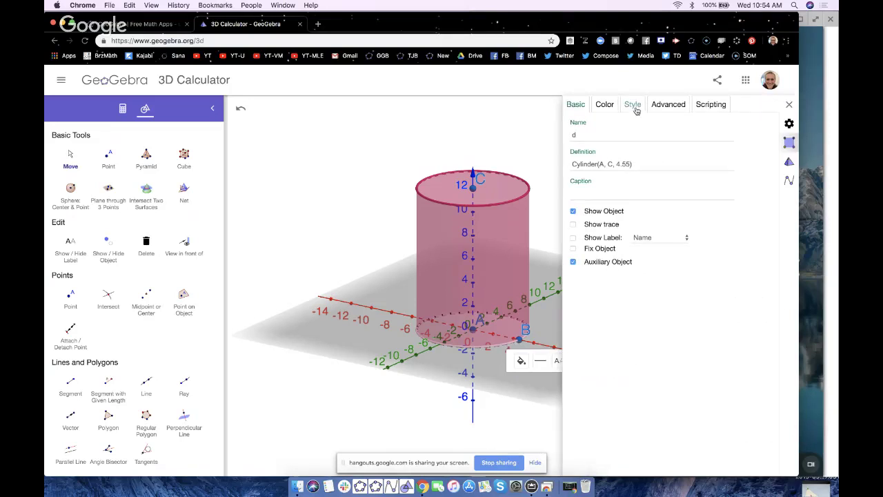
{"action": "left_click", "coordinate": [635, 107]}
{"action": "left_click_drag", "start_coordinate": [649, 128], "coordinate": [634, 130]}
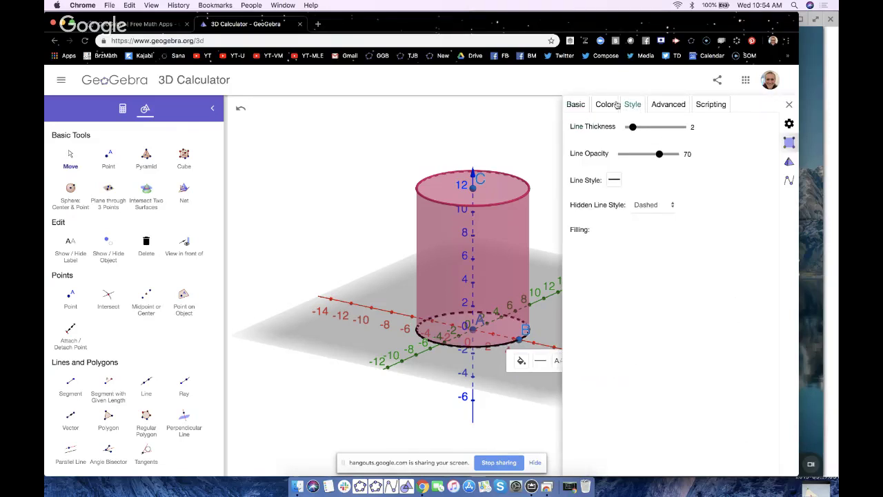
{"action": "left_click", "coordinate": [491, 207]}
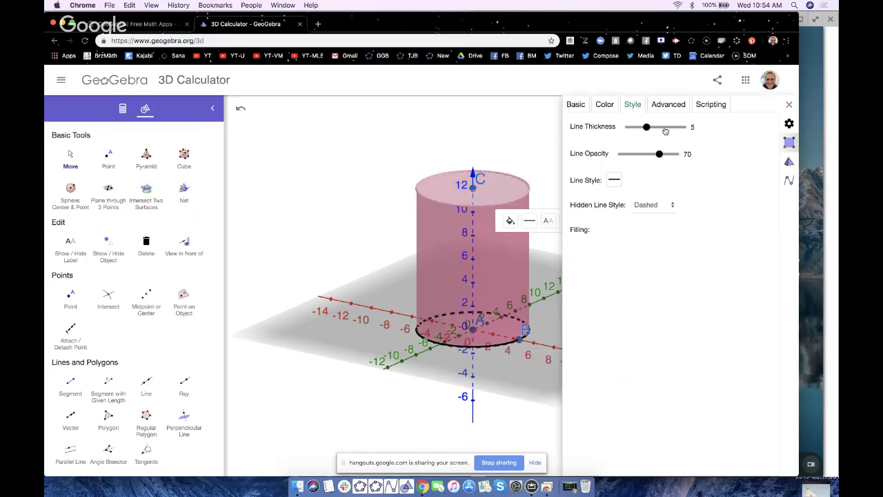
{"action": "left_click_drag", "start_coordinate": [653, 130], "coordinate": [633, 130]}
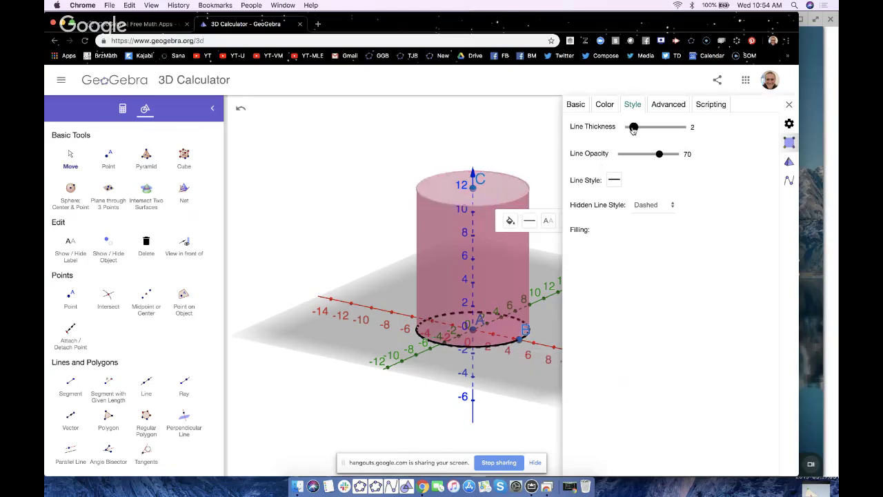
{"action": "left_click", "coordinate": [644, 205]}
{"action": "left_click", "coordinate": [646, 215]}
Hide circle c and confirm the cylinder's hidden line style is Unchanged
{"action": "left_click", "coordinate": [122, 109]}
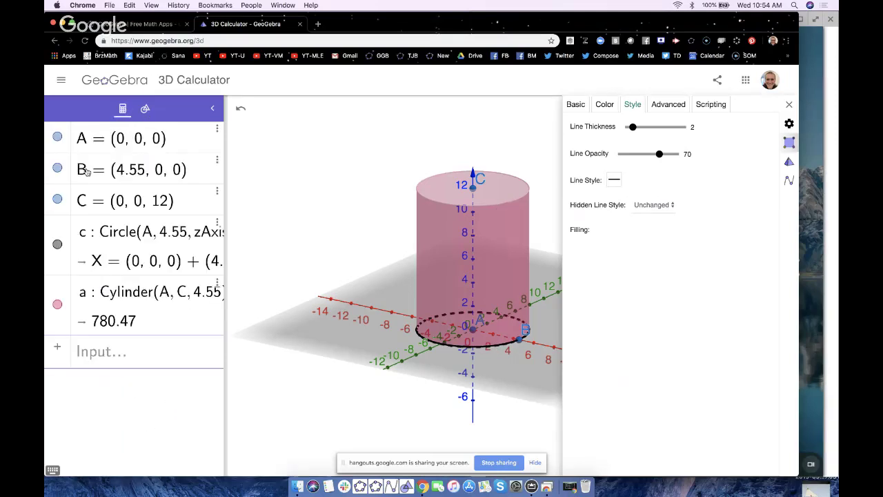
{"action": "left_click", "coordinate": [58, 245]}
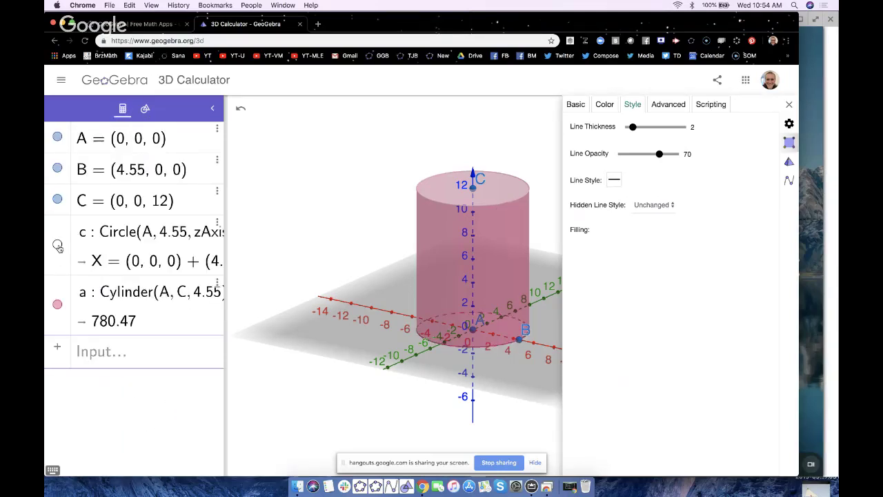
{"action": "left_click", "coordinate": [499, 348]}
{"action": "left_click", "coordinate": [649, 205]}
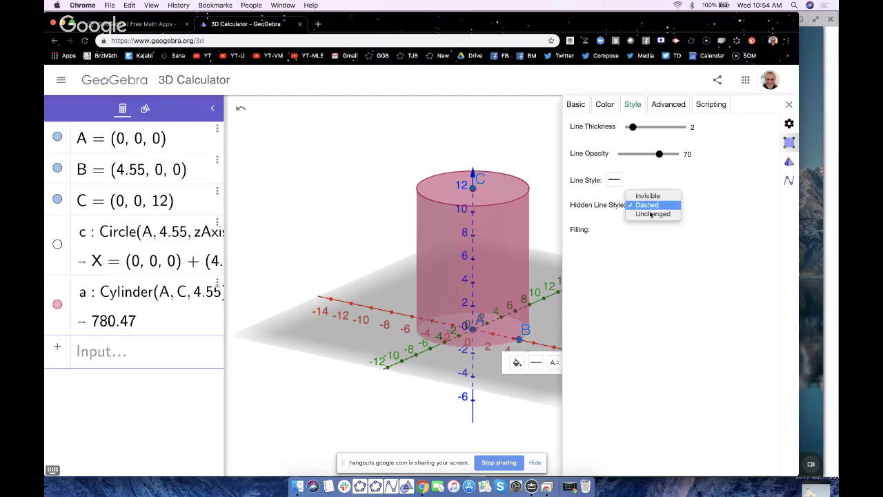
{"action": "left_click", "coordinate": [650, 214]}
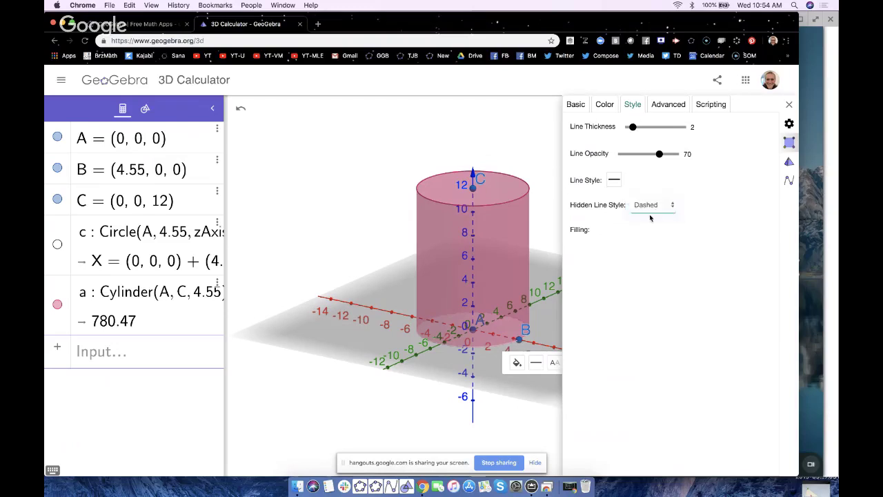
{"action": "left_click", "coordinate": [790, 105]}
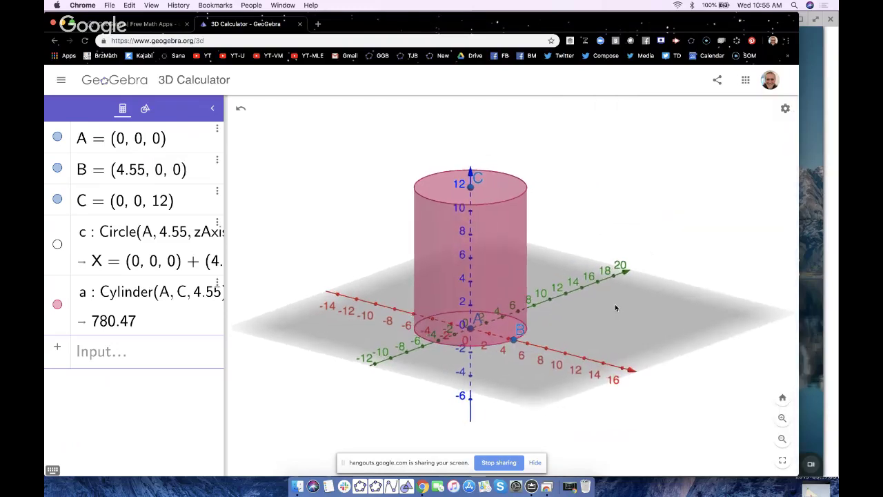
Hide points A, B, C and the coordinate axes, and tilt the view higher
{"action": "left_click", "coordinate": [57, 136]}
{"action": "left_click", "coordinate": [57, 167]}
{"action": "left_click", "coordinate": [58, 198]}
{"action": "right_click", "coordinate": [331, 328]}
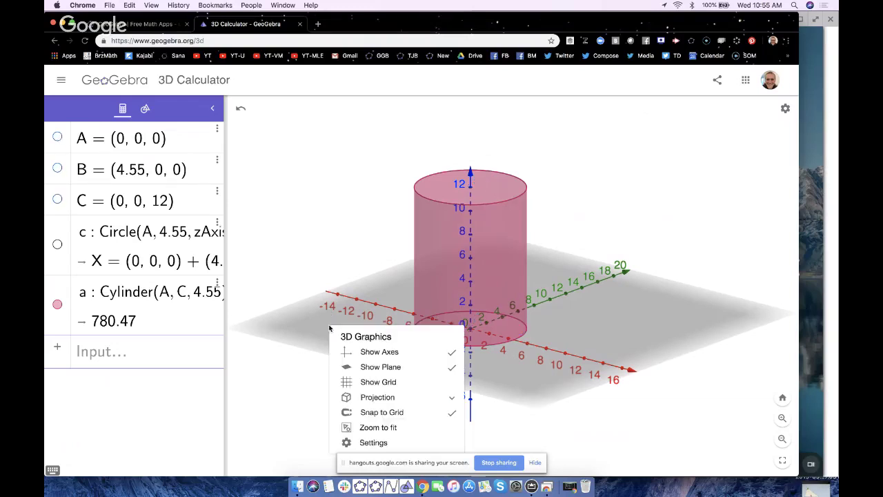
{"action": "left_click", "coordinate": [380, 352]}
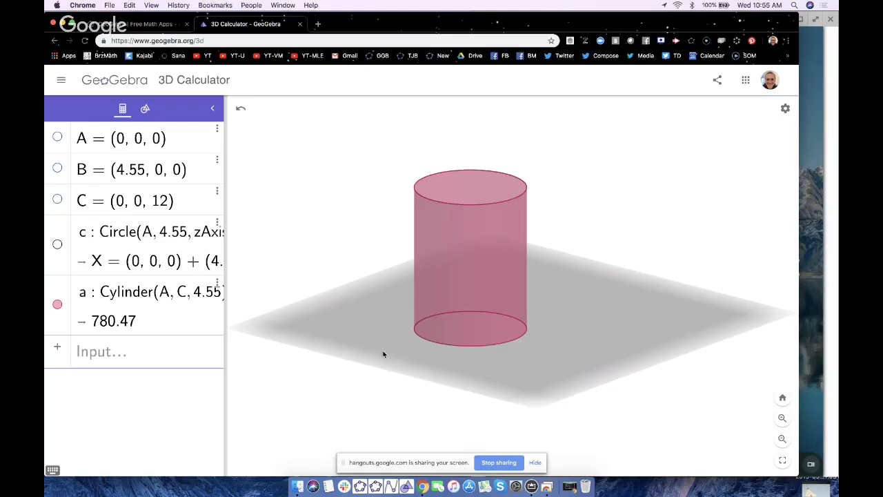
{"action": "left_click_drag", "start_coordinate": [601, 330], "coordinate": [629, 323]}
{"action": "scroll", "coordinate": [629, 324], "scroll_direction": "up", "scroll_amount": 2}
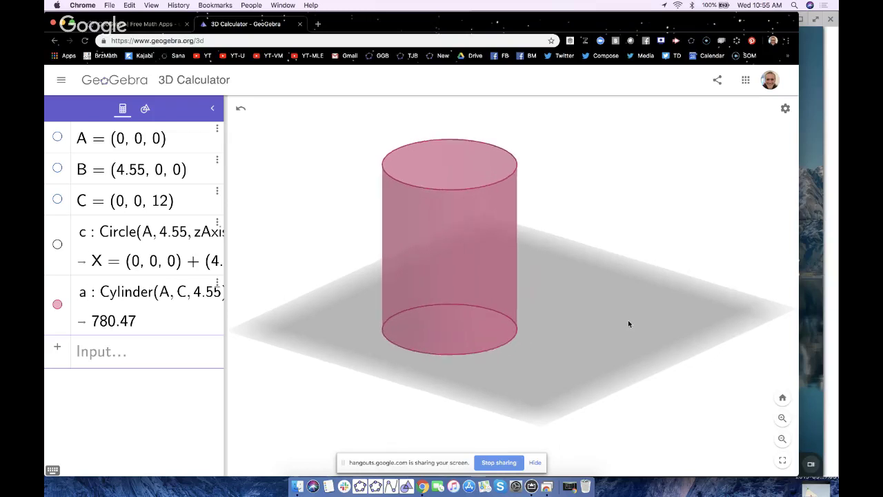
{"action": "left_click", "coordinate": [60, 80]}
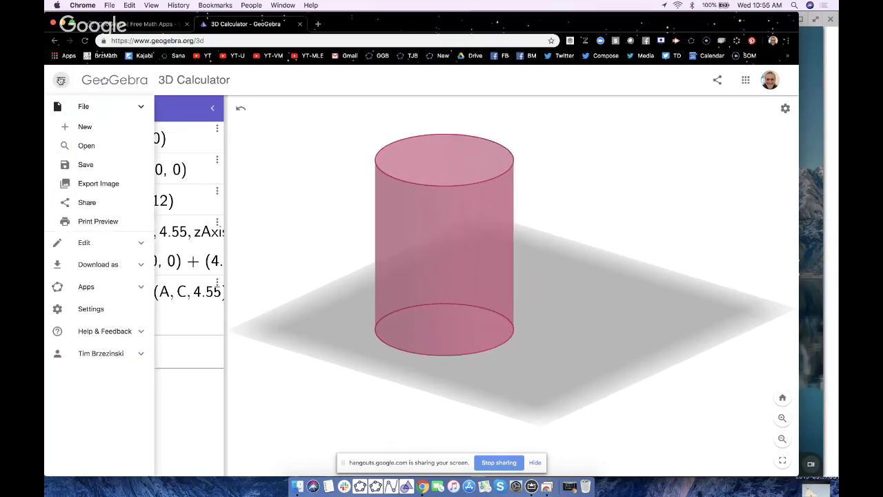
Save the construction with Public visibility under the title CylinderSample2
{"action": "left_click", "coordinate": [86, 165]}
{"action": "left_click", "coordinate": [353, 211]}
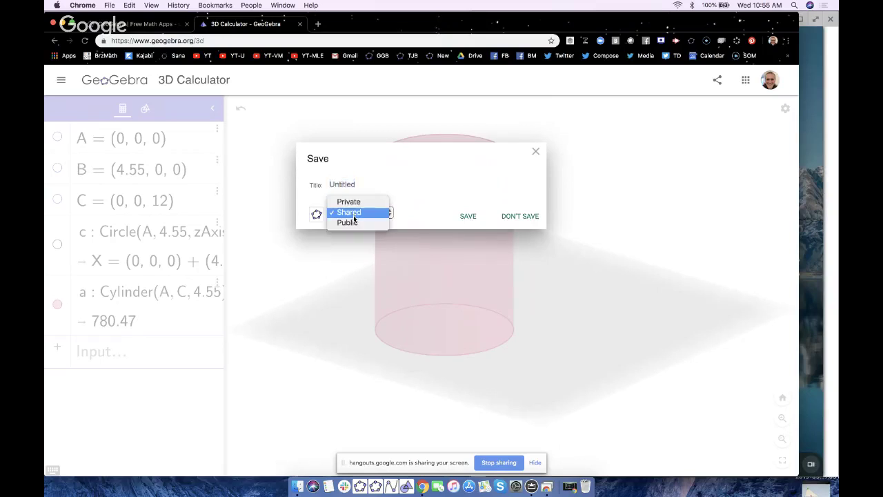
{"action": "left_click", "coordinate": [354, 217]}
{"action": "left_click", "coordinate": [366, 184]}
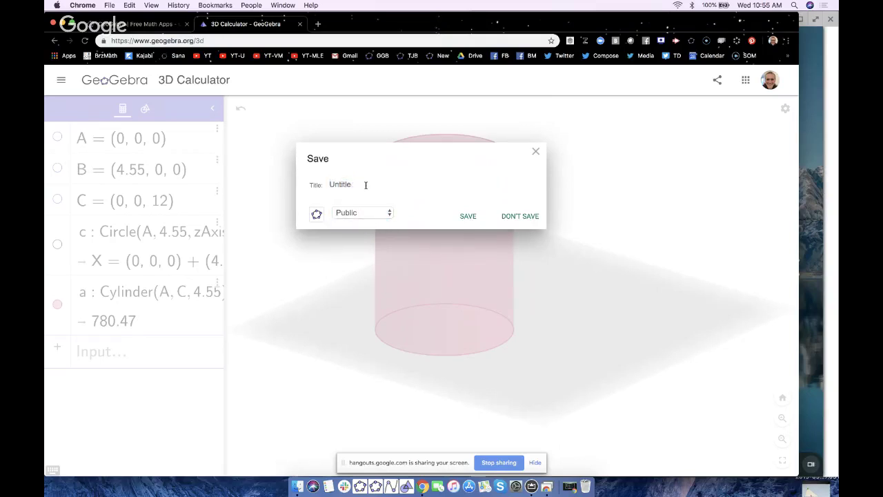
{"action": "key", "text": "BackSpace"}
{"action": "key", "text": "BackSpace"}
{"action": "key", "text": "BackSpace"}
{"action": "key", "text": "BackSpace"}
{"action": "key", "text": "BackSpace"}
{"action": "key", "text": "BackSpace"}
{"action": "key", "text": "BackSpace"}
{"action": "type", "text": "CylinderSample2"}
{"action": "left_click", "coordinate": [468, 216]}
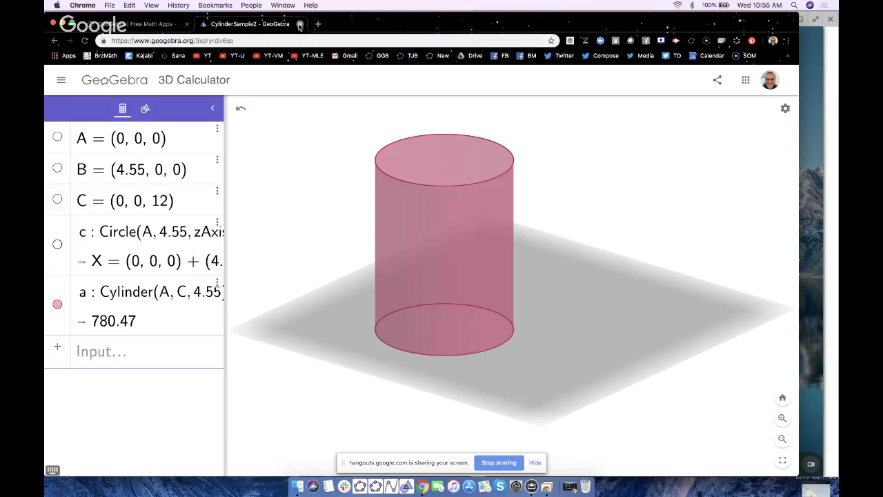
Leave the 3D Calculator tab and load geogebra.org in a new tab
{"action": "left_click", "coordinate": [300, 25]}
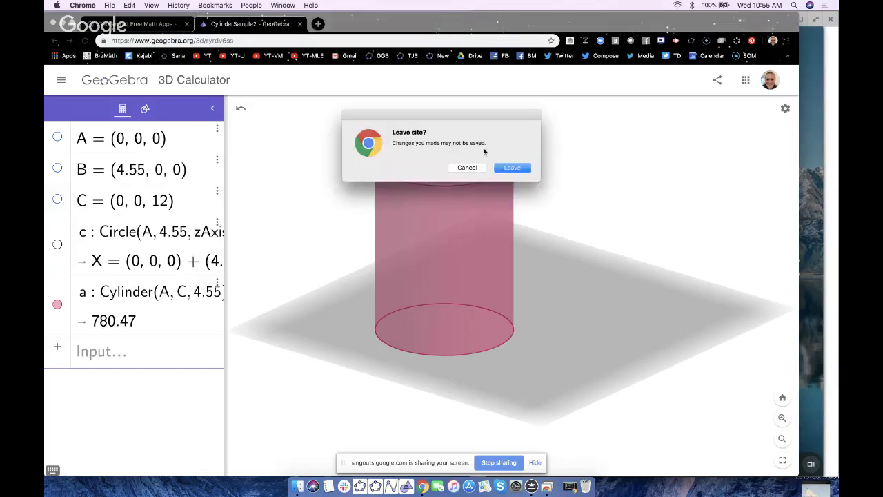
{"action": "left_click", "coordinate": [519, 170]}
{"action": "left_click", "coordinate": [204, 24]}
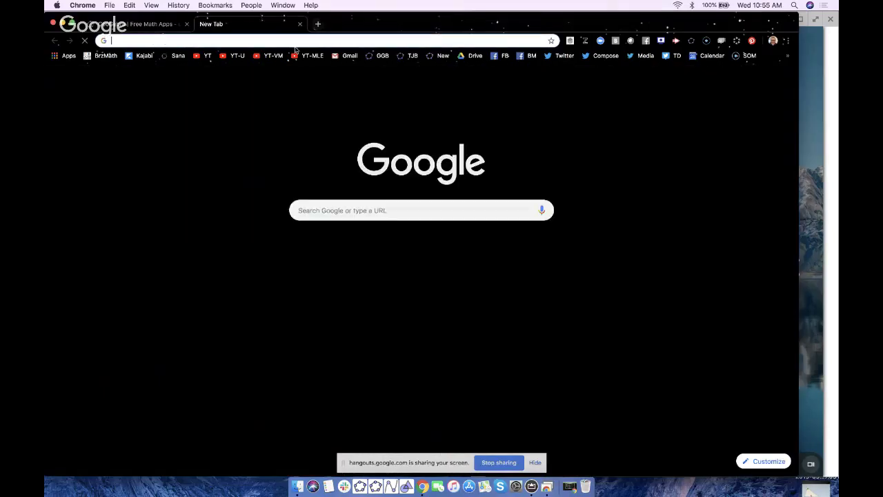
{"action": "type", "text": "geogebra.org"}
{"action": "key", "text": "Return"}
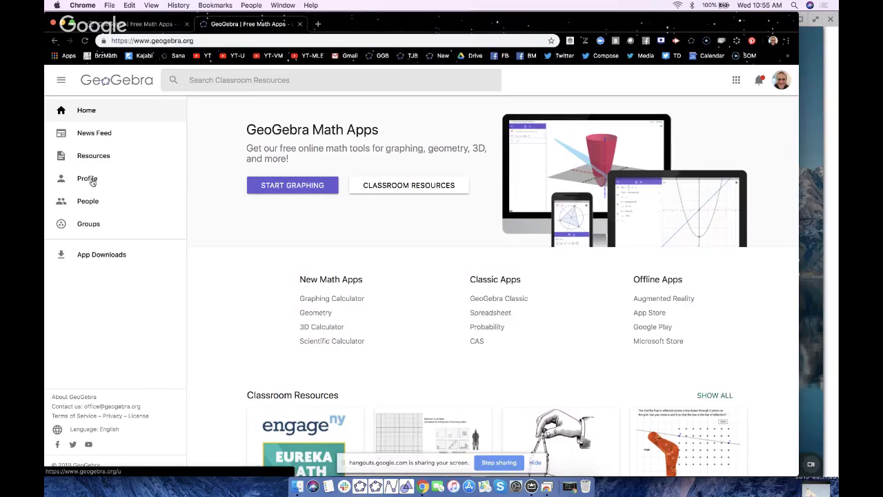
Open CylinderSample2 from the profile's resources, rotate its applet, and show more options
{"action": "left_click", "coordinate": [92, 181]}
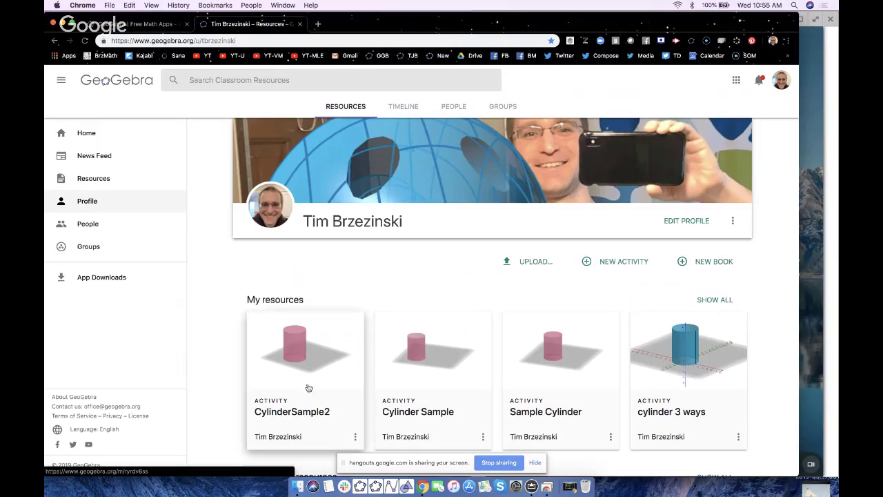
{"action": "left_click", "coordinate": [299, 359]}
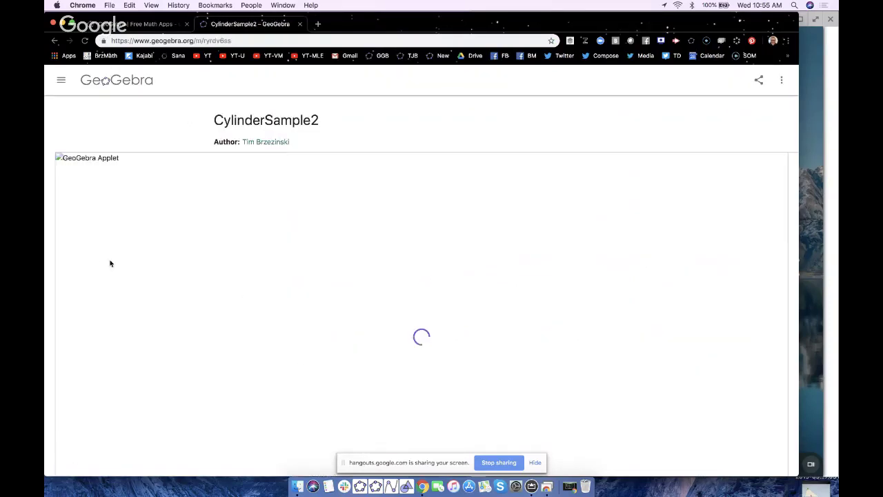
{"action": "left_click_drag", "start_coordinate": [336, 256], "coordinate": [297, 245]}
{"action": "scroll", "coordinate": [232, 250], "scroll_direction": "down", "scroll_amount": 2}
{"action": "left_click", "coordinate": [782, 81]}
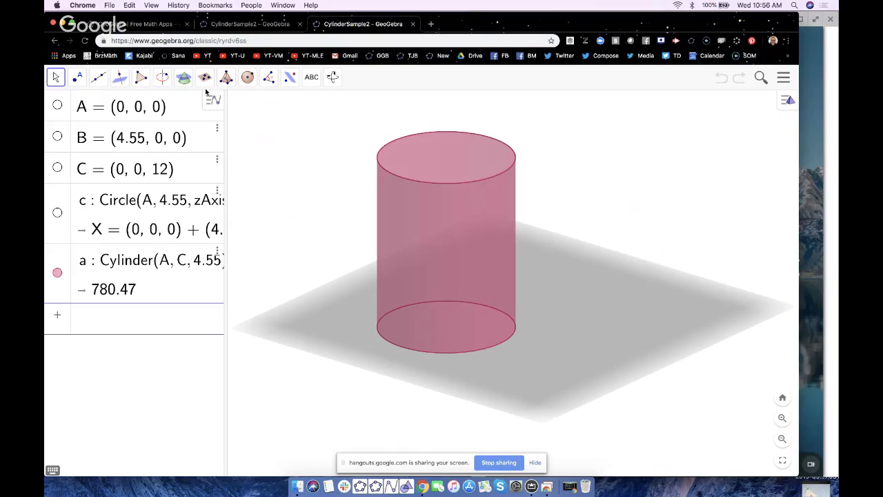
Change 'classic' to '3d' in the address to load CylinderSample2 in the 3D Calculator
{"action": "left_click", "coordinate": [216, 40]}
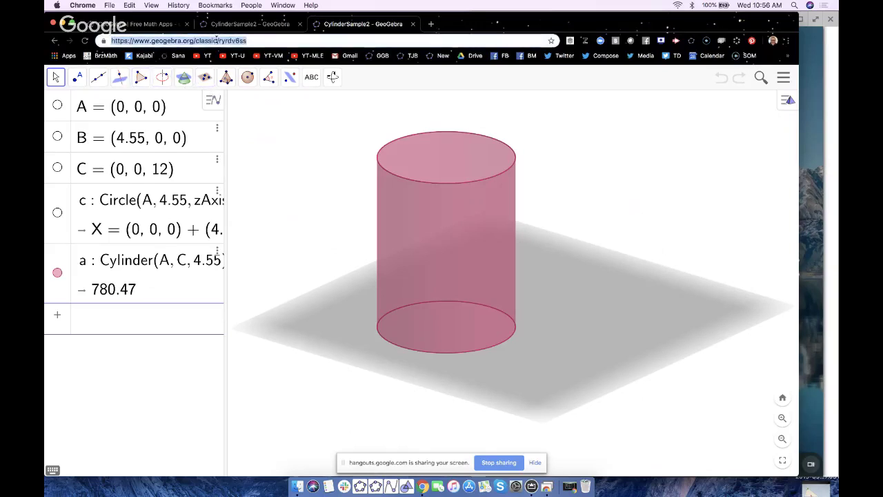
{"action": "left_click", "coordinate": [217, 40]}
{"action": "key", "text": "BackSpace"}
{"action": "key", "text": "BackSpace"}
{"action": "key", "text": "BackSpace"}
{"action": "key", "text": "BackSpace"}
{"action": "key", "text": "BackSpace"}
{"action": "key", "text": "BackSpace"}
{"action": "key", "text": "BackSpace"}
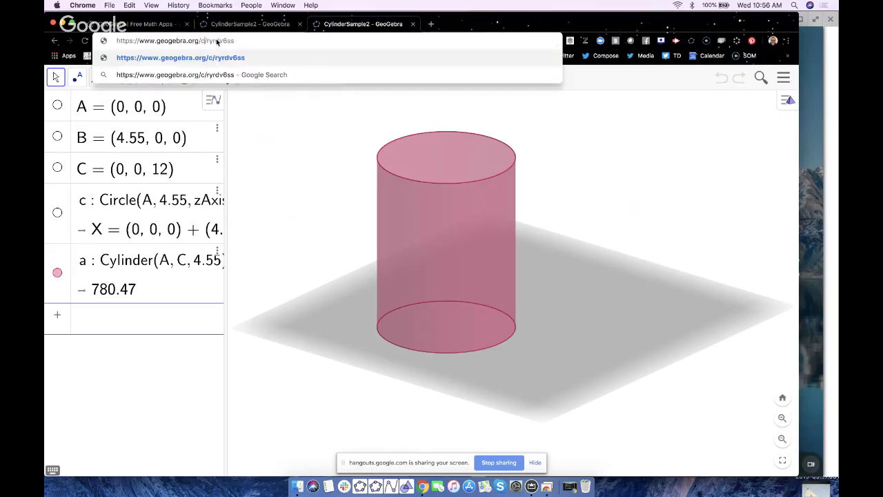
{"action": "type", "text": "3d"}
{"action": "key", "text": "Return"}
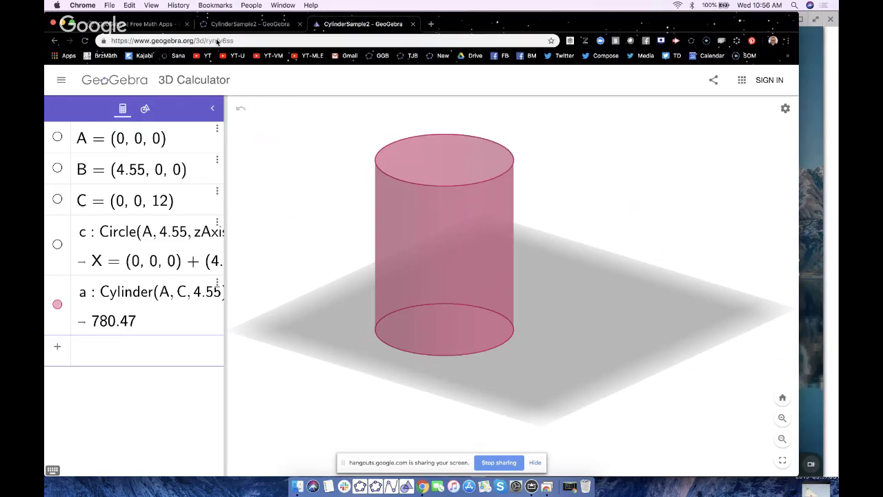
{"action": "left_click", "coordinate": [278, 26]}
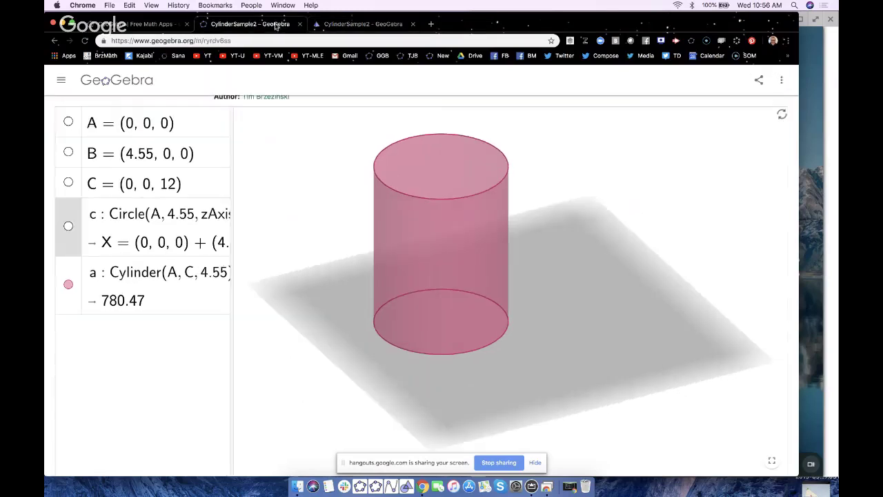
Close the activity and 3D Calculator tabs, then reopen CylinderSample2 from the profile's saved resources
{"action": "left_click", "coordinate": [304, 25]}
{"action": "left_click", "coordinate": [304, 26]}
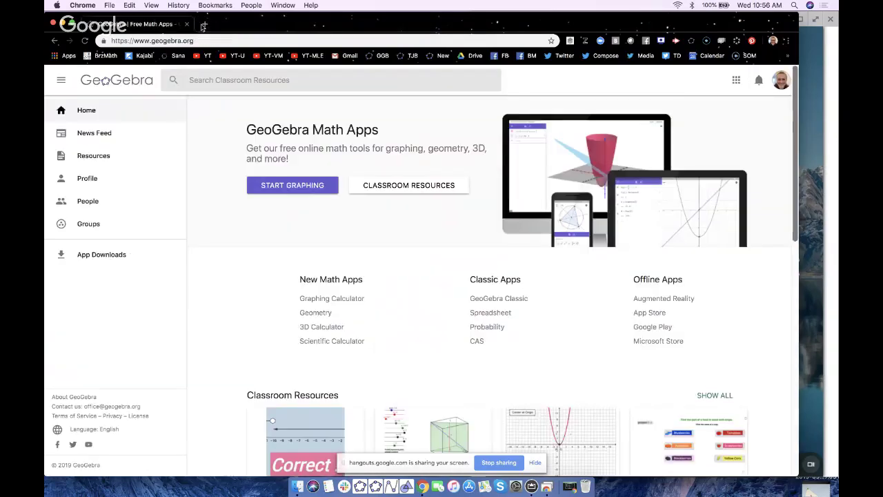
{"action": "left_click", "coordinate": [94, 178]}
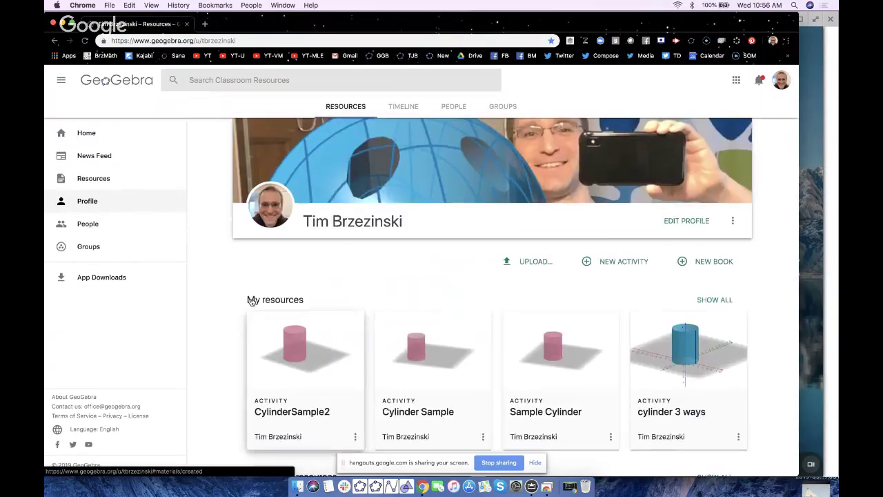
{"action": "scroll", "coordinate": [252, 302], "scroll_direction": "down", "scroll_amount": 1}
{"action": "left_click", "coordinate": [301, 311]}
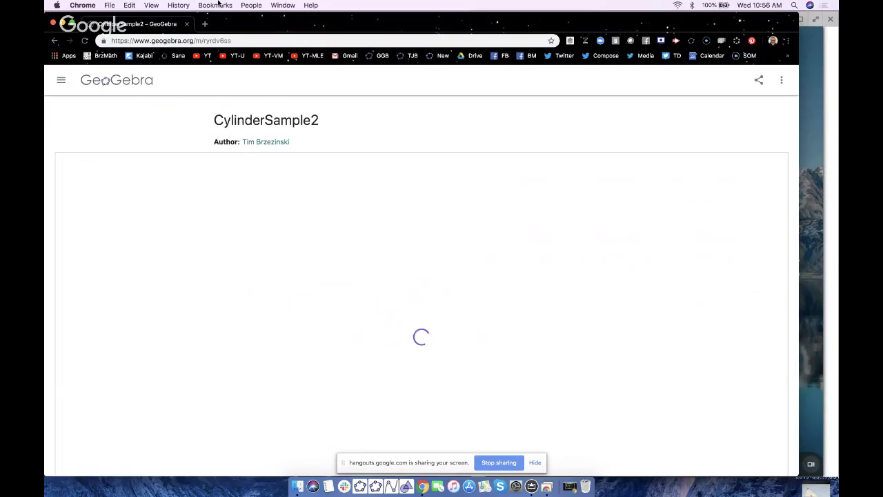
Reload the CylinderSample2 page and select its material ID ryrdv6ss in the URL
{"action": "left_click", "coordinate": [235, 43]}
{"action": "key", "text": "Return"}
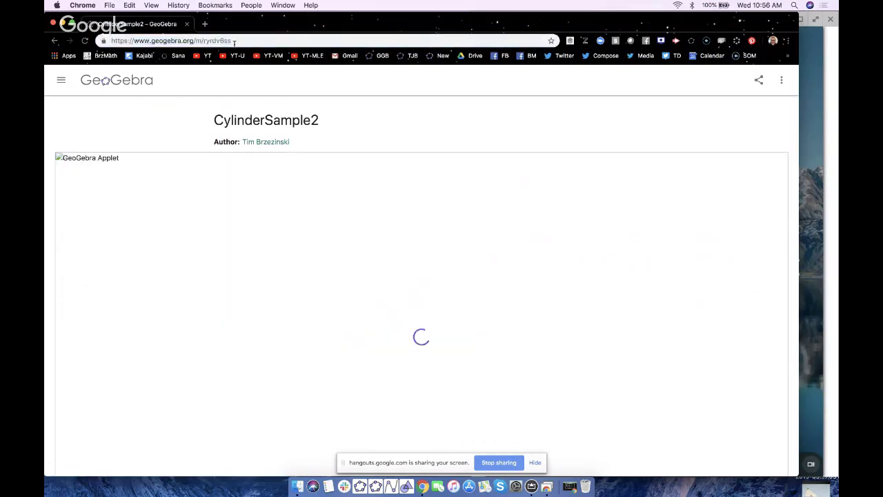
{"action": "left_click_drag", "start_coordinate": [235, 43], "coordinate": [204, 43]}
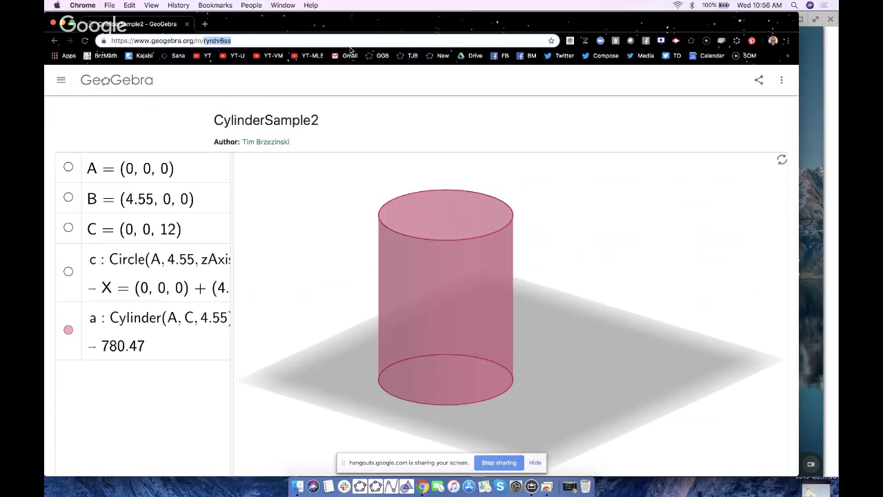
{"action": "left_click", "coordinate": [308, 44]}
{"action": "key", "text": "Return"}
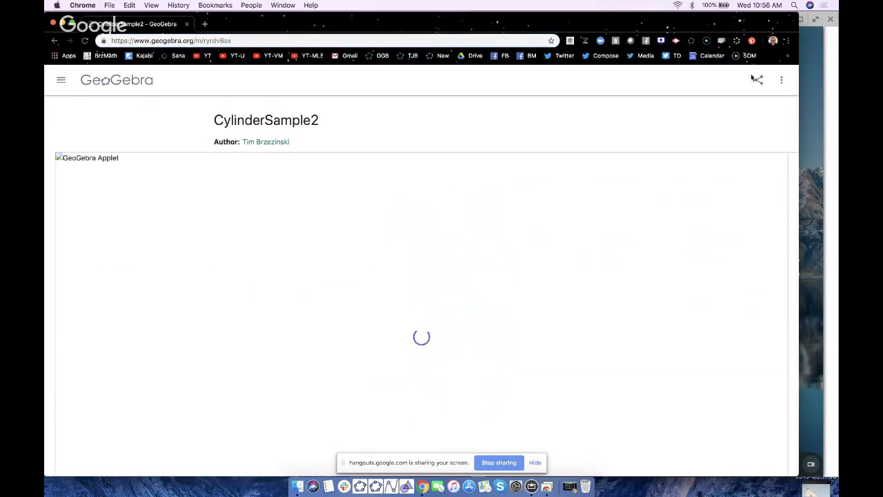
Narrow the browser beside the Chromebook screen and select the material ID at the URL's end
{"action": "left_click_drag", "start_coordinate": [799, 103], "coordinate": [474, 125]}
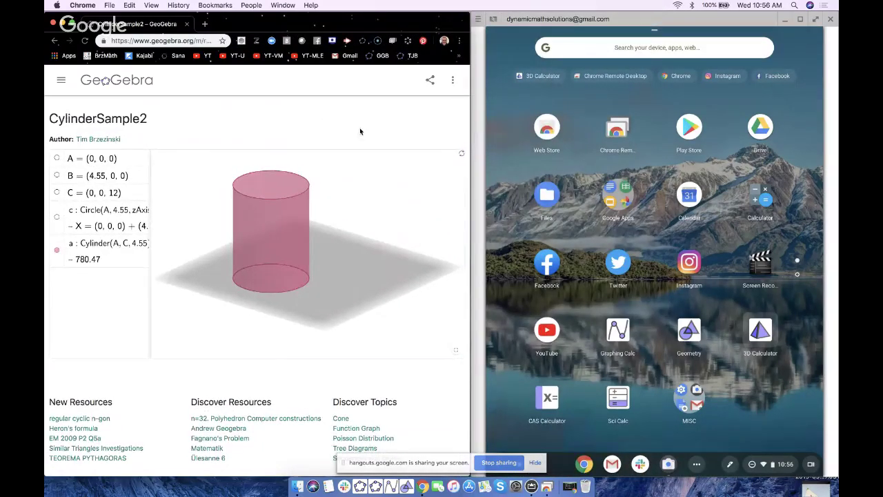
{"action": "left_click", "coordinate": [205, 41]}
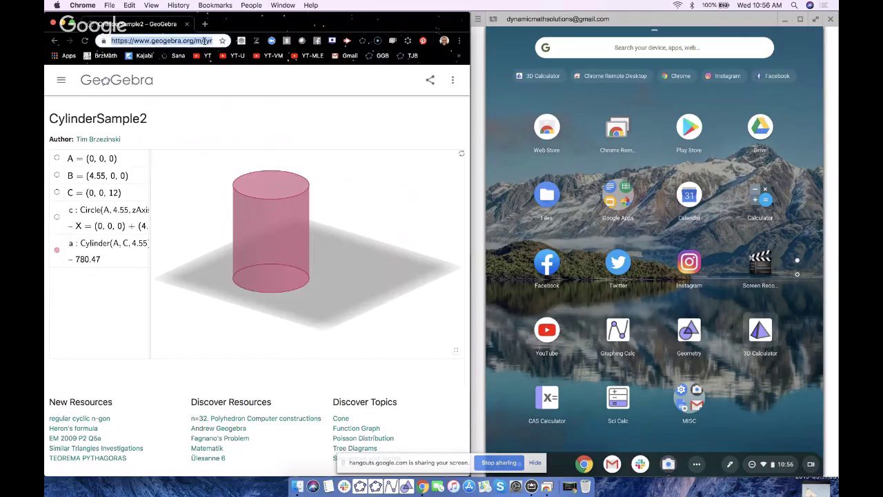
{"action": "left_click", "coordinate": [205, 41]}
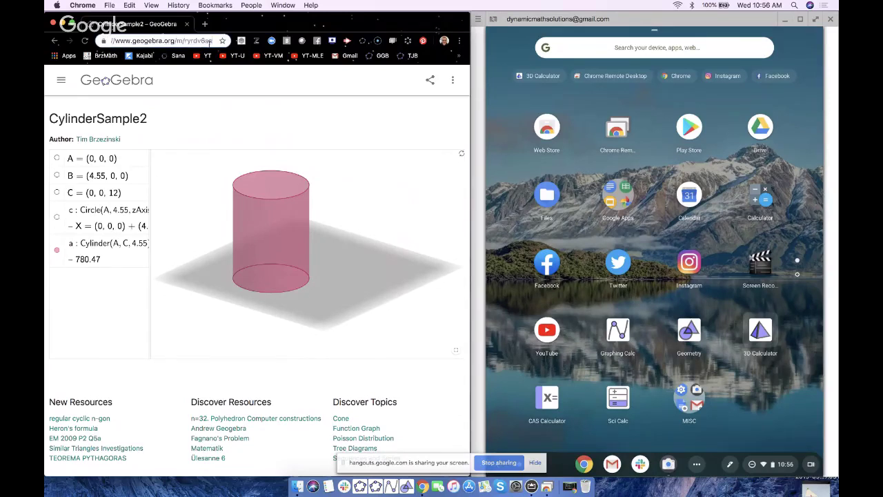
{"action": "left_click_drag", "start_coordinate": [211, 41], "coordinate": [184, 41]}
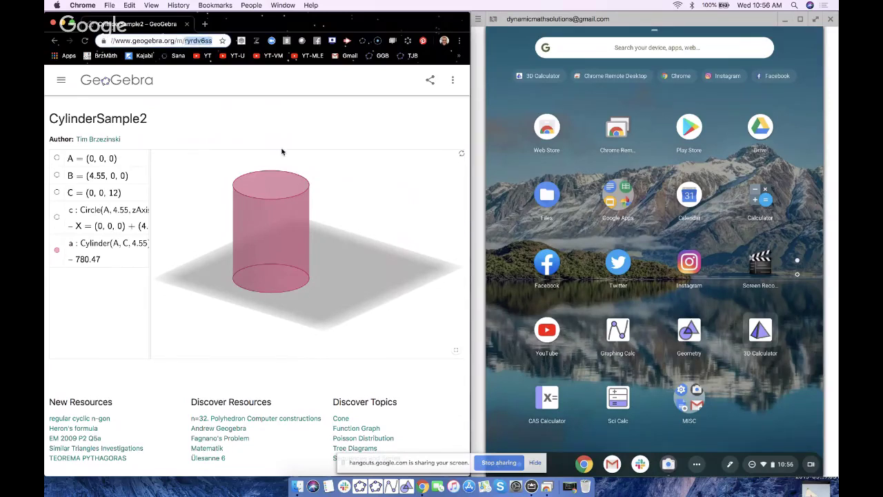